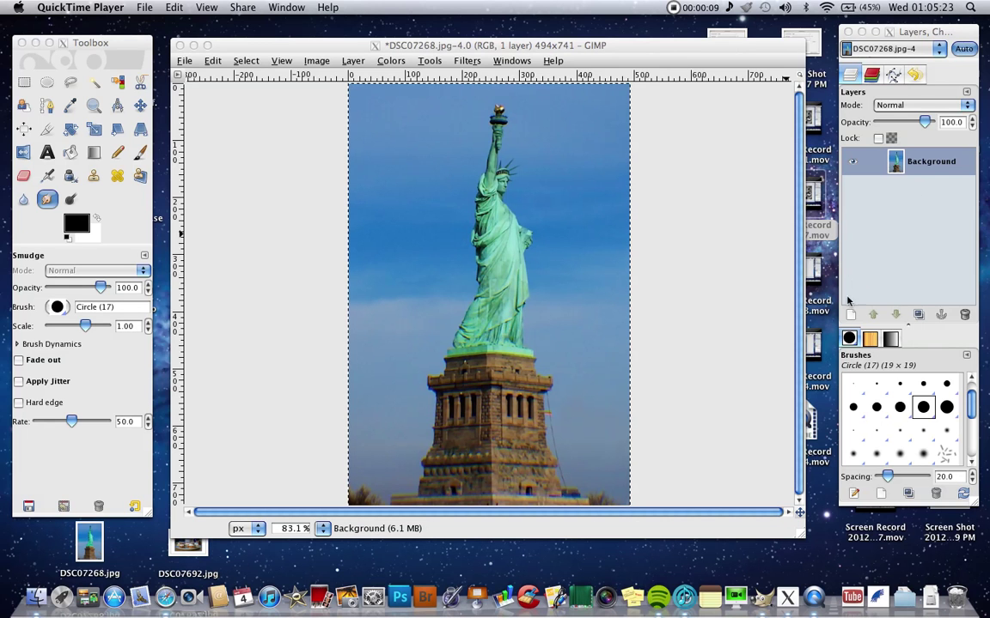
- Duplicate the Background layer into a Background copy layer above it
{"action": "left_click", "coordinate": [919, 315]}
{"action": "left_click", "coordinate": [919, 315]}
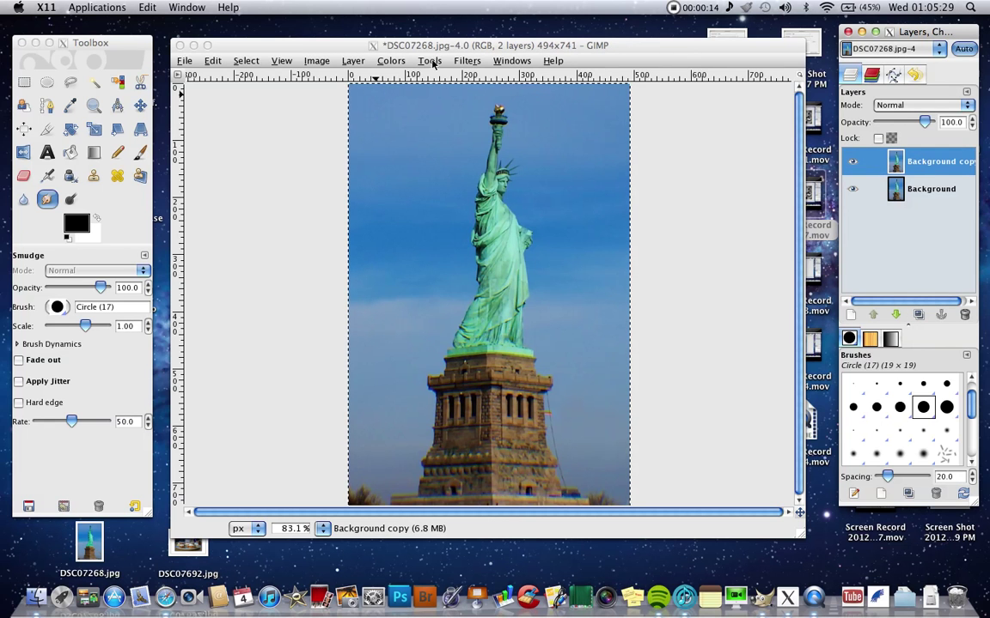
{"action": "left_click", "coordinate": [400, 62]}
{"action": "left_click", "coordinate": [392, 61]}
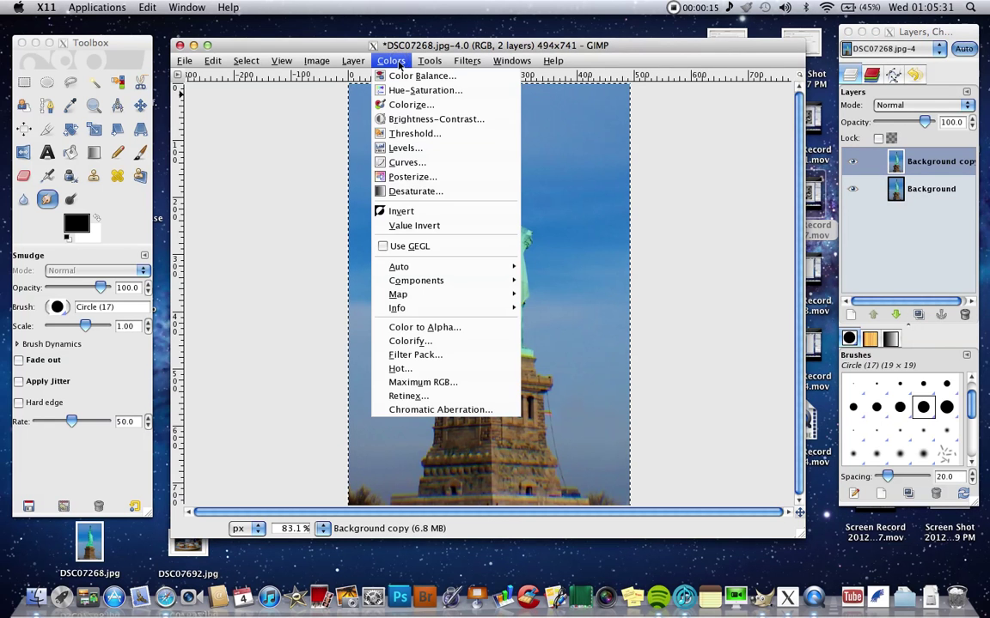
- Desaturate the Background copy layer to grayscale using Luminosity, and make it the active layer
{"action": "left_click", "coordinate": [411, 191]}
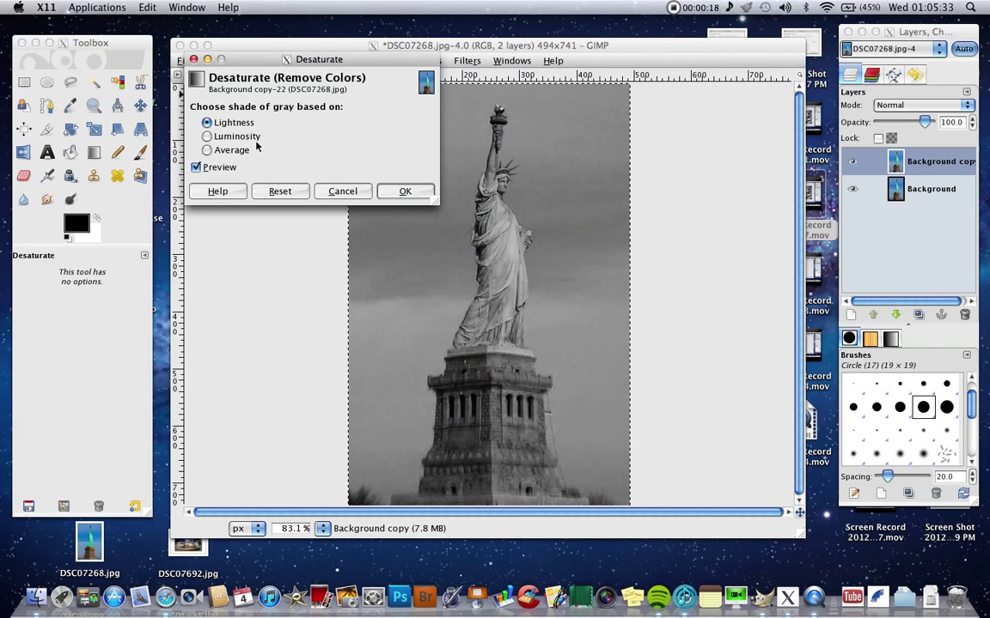
{"action": "left_click", "coordinate": [254, 137]}
{"action": "left_click", "coordinate": [404, 191]}
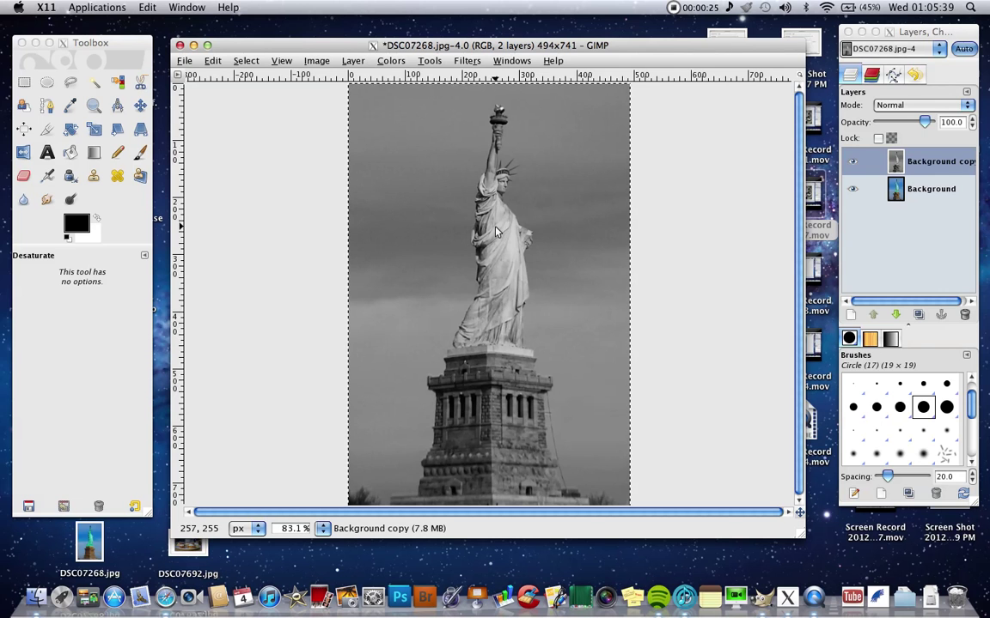
{"action": "left_click", "coordinate": [919, 166]}
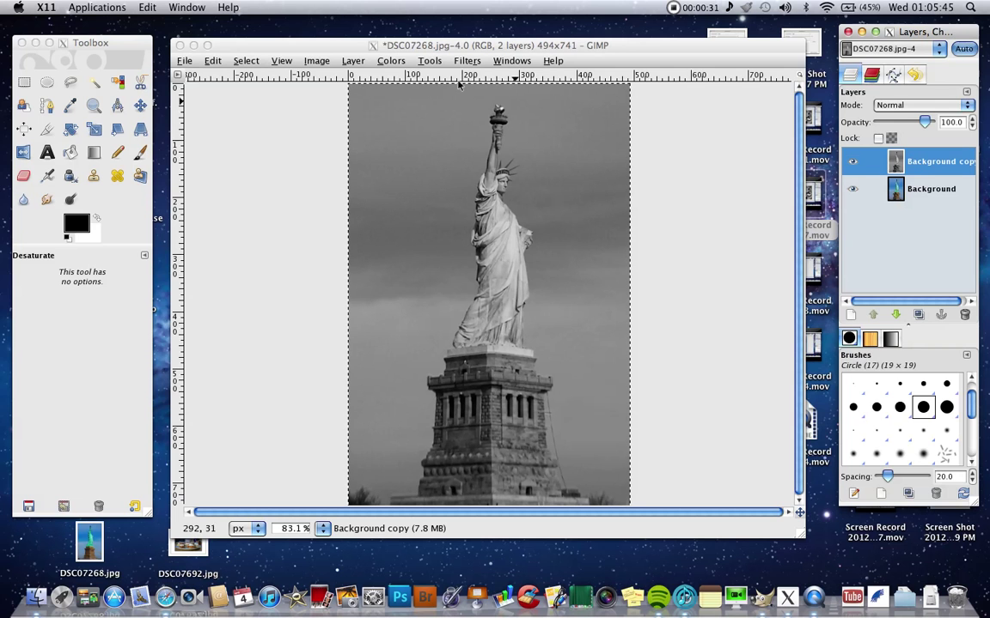
- Add an inverted, black layer mask to the Background copy layer
{"action": "left_click", "coordinate": [348, 62]}
{"action": "left_click", "coordinate": [349, 63]}
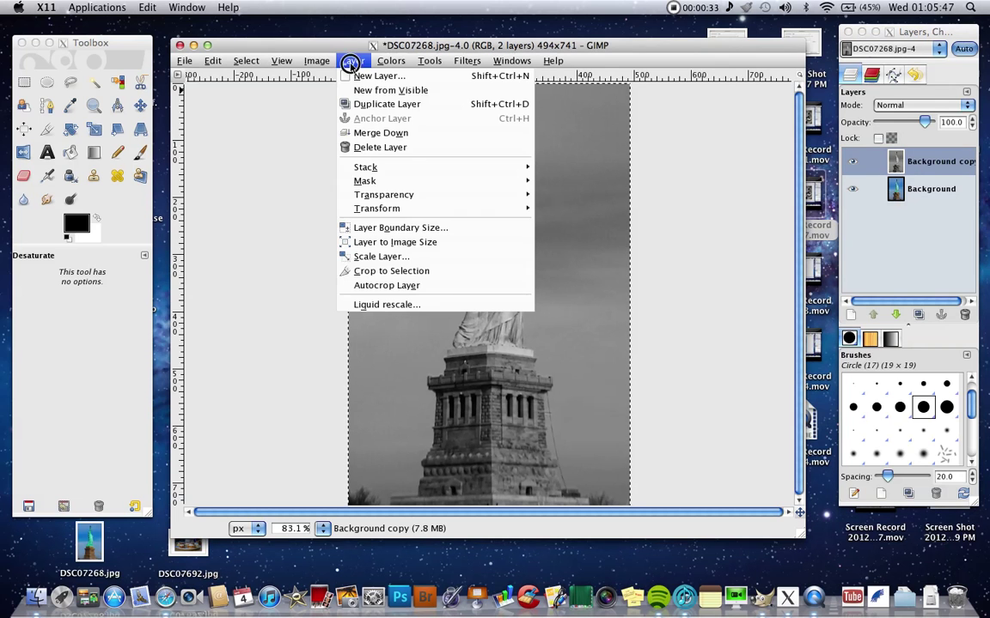
{"action": "mouse_move", "coordinate": [365, 181]}
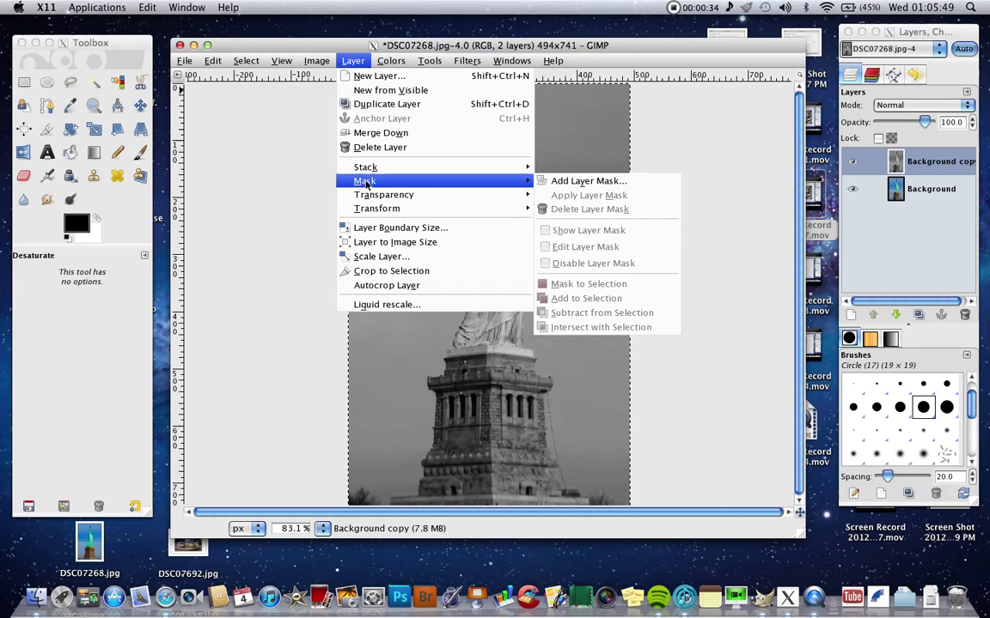
{"action": "left_click", "coordinate": [589, 186]}
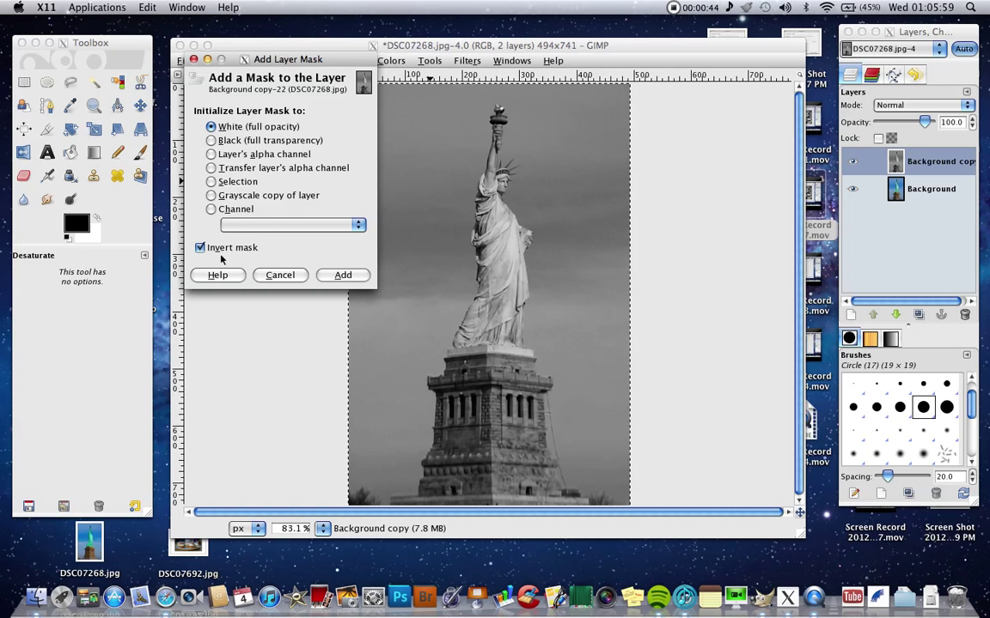
{"action": "left_click", "coordinate": [338, 276]}
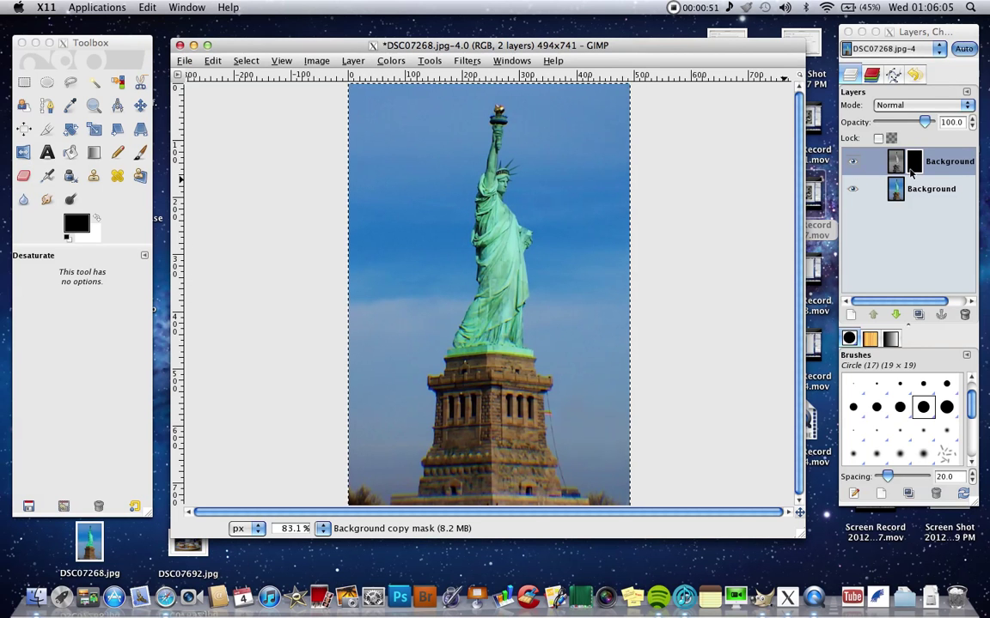
- Invert the active mask to white so the photo shows in grayscale again
{"action": "left_click", "coordinate": [914, 172]}
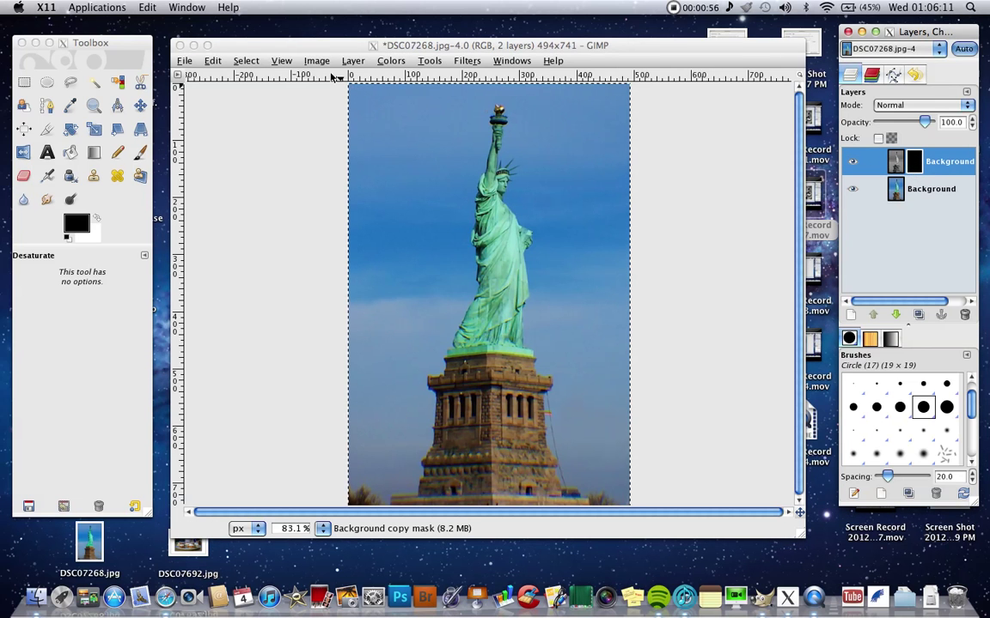
{"action": "left_click", "coordinate": [391, 60]}
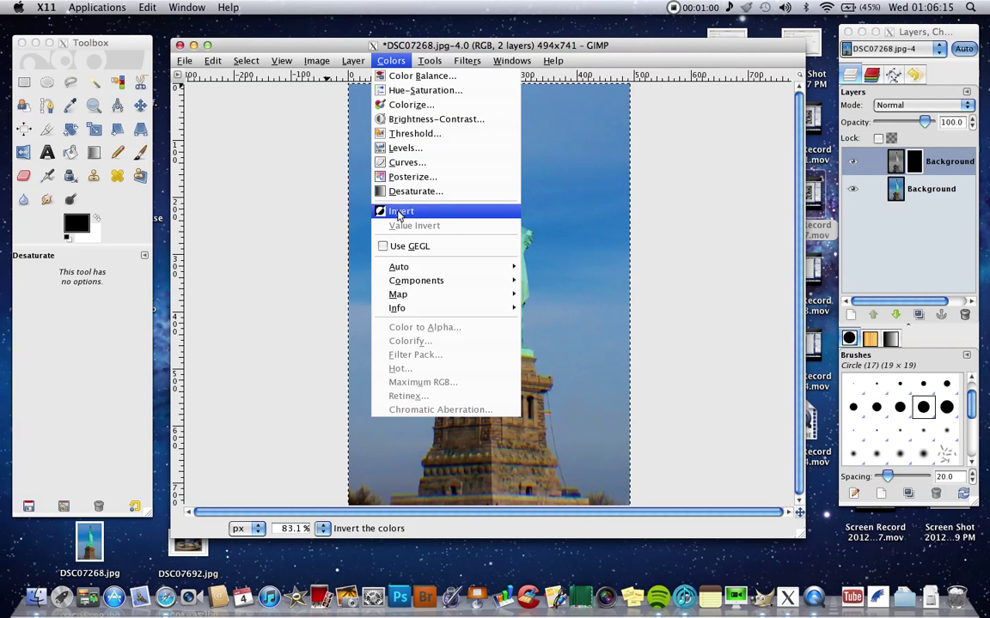
{"action": "left_click", "coordinate": [397, 212]}
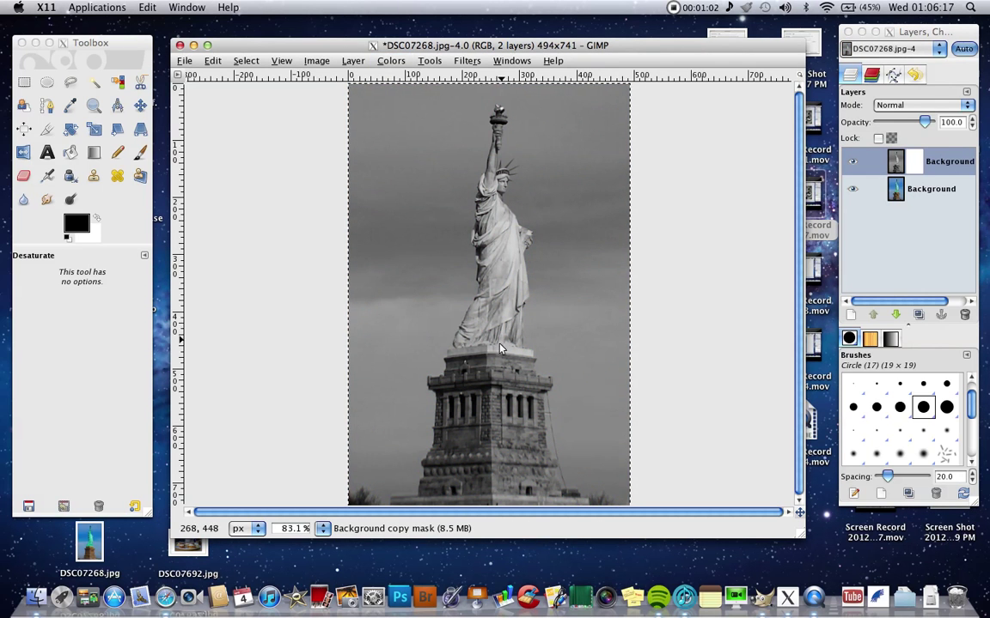
- Enlarge the Paintbrush and paint the mask over the statue's lower robe to reveal green
{"action": "left_click", "coordinate": [137, 155]}
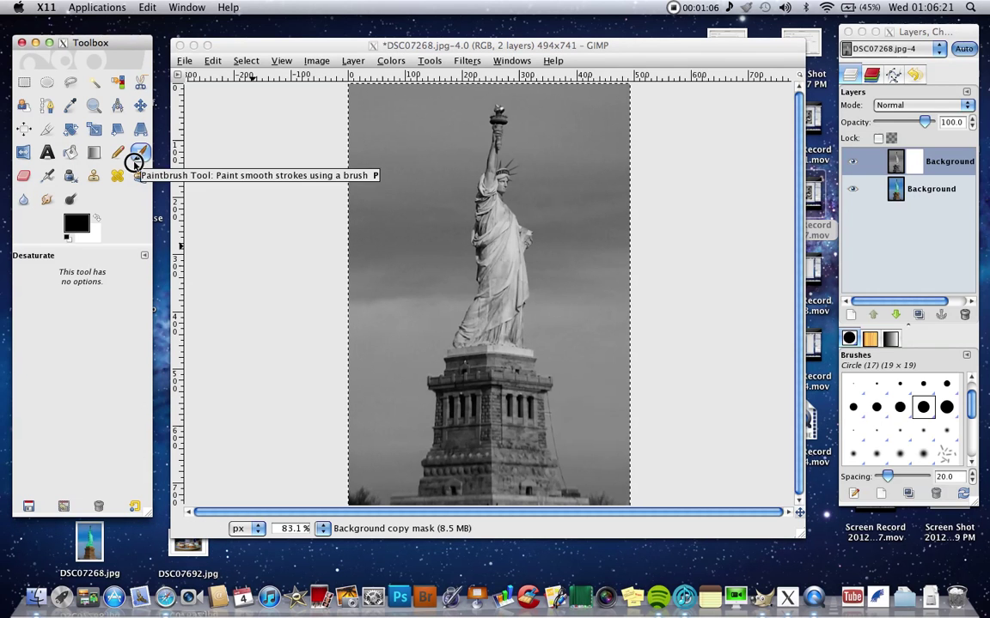
{"action": "left_click", "coordinate": [135, 159]}
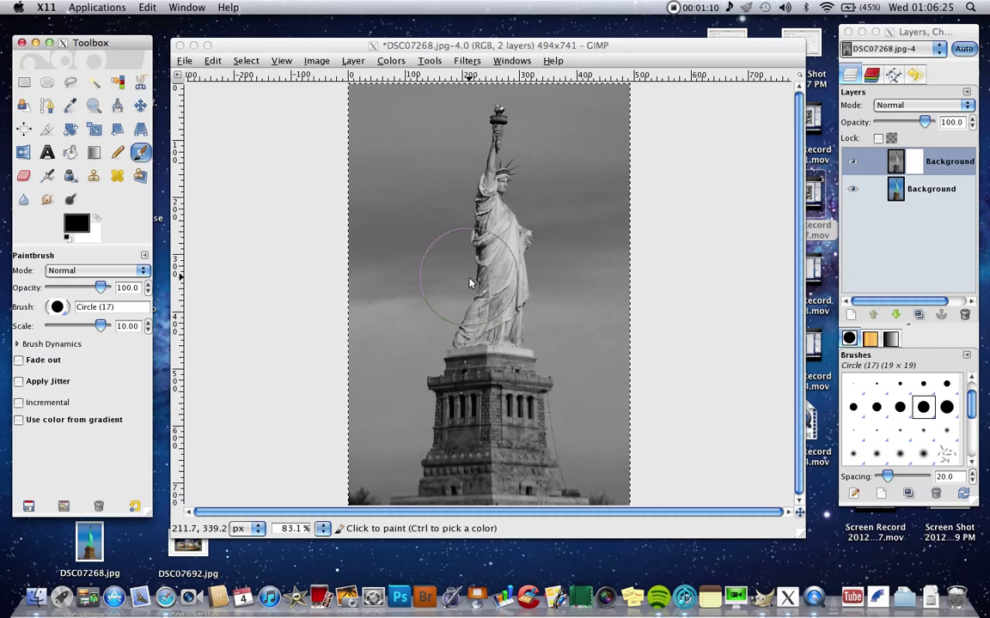
{"action": "left_click_drag", "start_coordinate": [85, 327], "coordinate": [83, 327]}
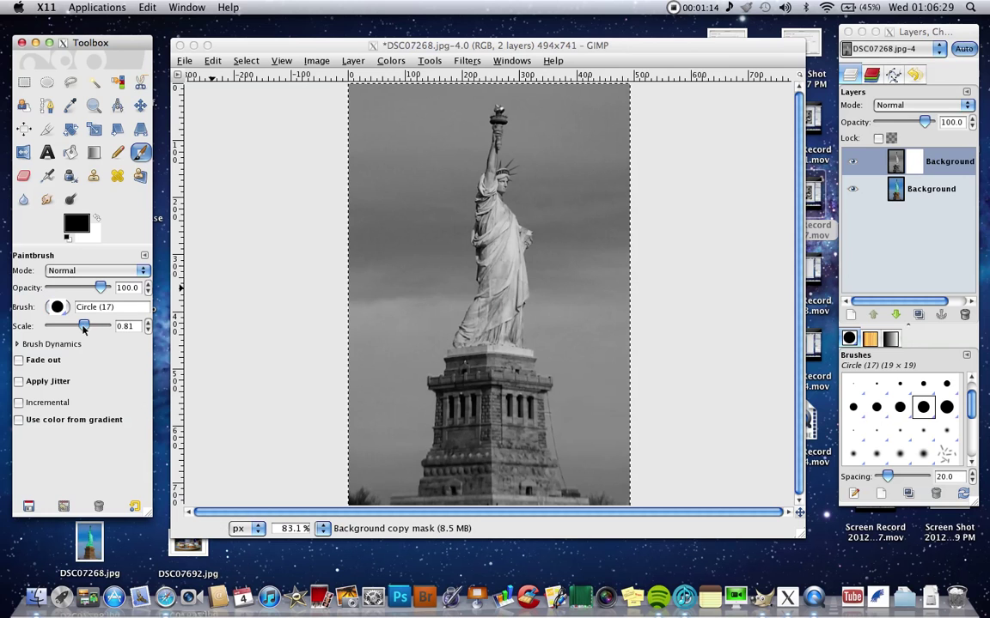
{"action": "left_click_drag", "start_coordinate": [91, 329], "coordinate": [98, 327]}
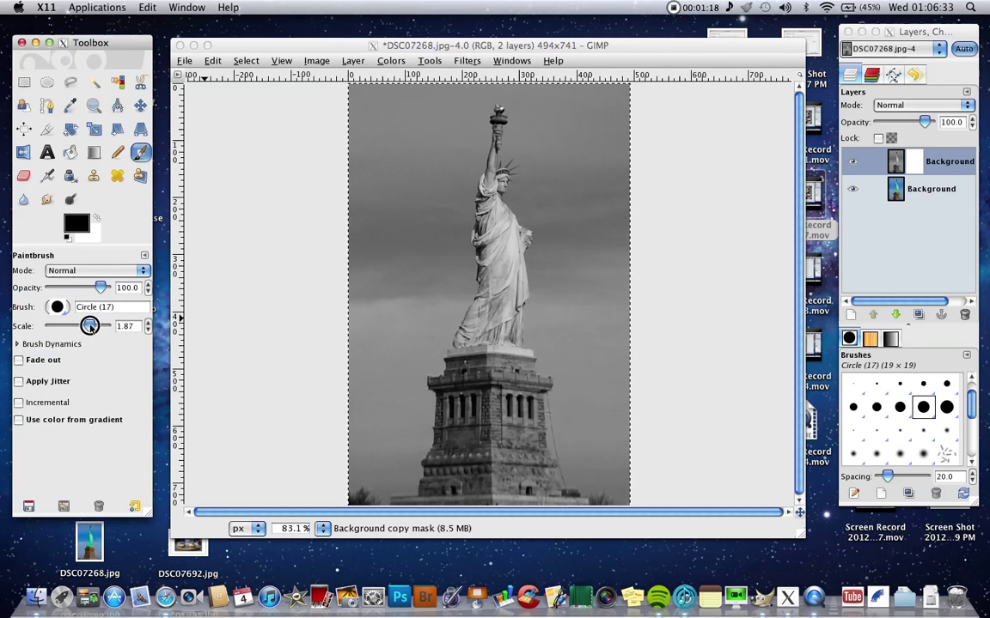
{"action": "left_click", "coordinate": [498, 323]}
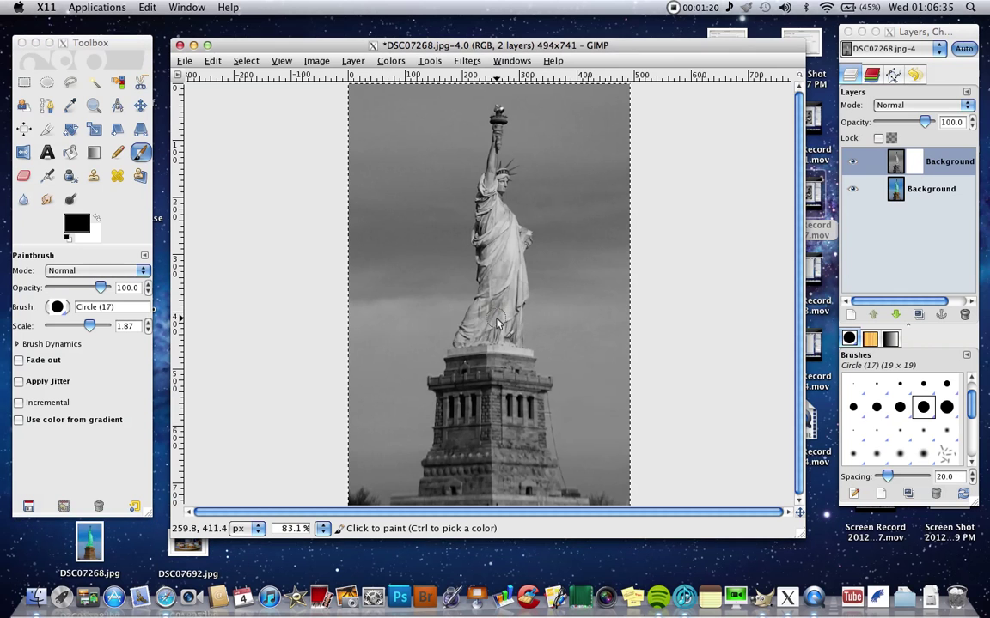
{"action": "mouse_move", "coordinate": [496, 323]}
{"action": "left_mouse_down"}
{"action": "mouse_move", "coordinate": [475, 337]}
{"action": "mouse_move", "coordinate": [513, 346]}
{"action": "mouse_move", "coordinate": [515, 254]}
{"action": "mouse_move", "coordinate": [504, 239]}
{"action": "mouse_move", "coordinate": [475, 325]}
{"action": "mouse_move", "coordinate": [461, 357]}
{"action": "mouse_move", "coordinate": [453, 353]}
{"action": "mouse_move", "coordinate": [503, 260]}
{"action": "mouse_move", "coordinate": [517, 301]}
{"action": "mouse_move", "coordinate": [492, 228]}
{"action": "mouse_move", "coordinate": [485, 237]}
{"action": "mouse_move", "coordinate": [494, 186]}
{"action": "mouse_move", "coordinate": [499, 196]}
{"action": "mouse_move", "coordinate": [512, 177]}
{"action": "mouse_move", "coordinate": [499, 181]}
{"action": "mouse_move", "coordinate": [502, 210]}
{"action": "mouse_move", "coordinate": [523, 239]}
{"action": "mouse_move", "coordinate": [509, 289]}
{"action": "mouse_move", "coordinate": [519, 342]}
{"action": "mouse_move", "coordinate": [530, 348]}
{"action": "mouse_move", "coordinate": [507, 345]}
{"action": "mouse_move", "coordinate": [484, 179]}
{"action": "left_mouse_up"}
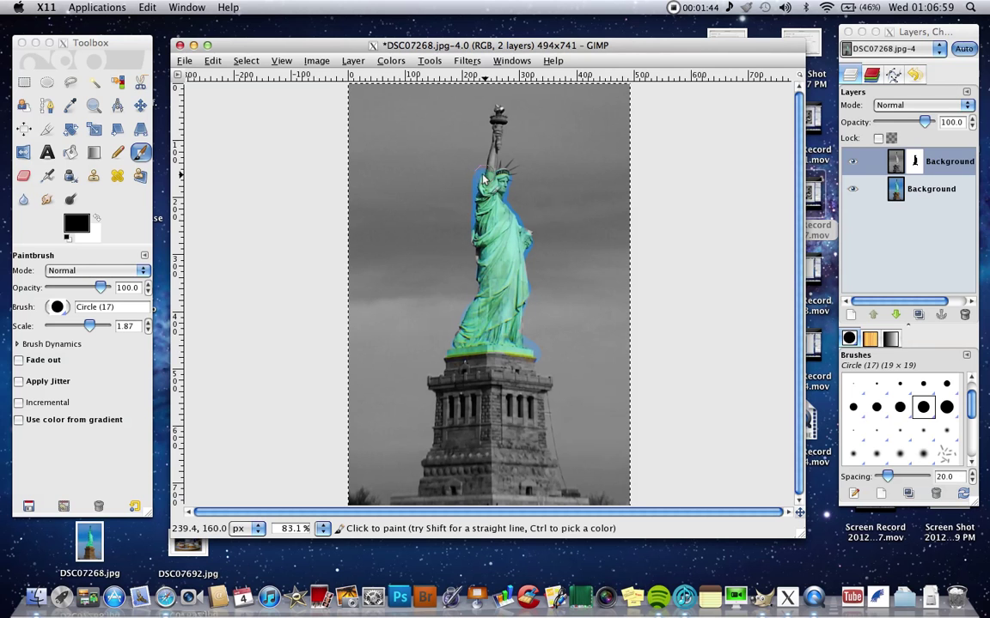
- Shrink the brush and paint around the statue's head to reveal its green
{"action": "left_click", "coordinate": [89, 327]}
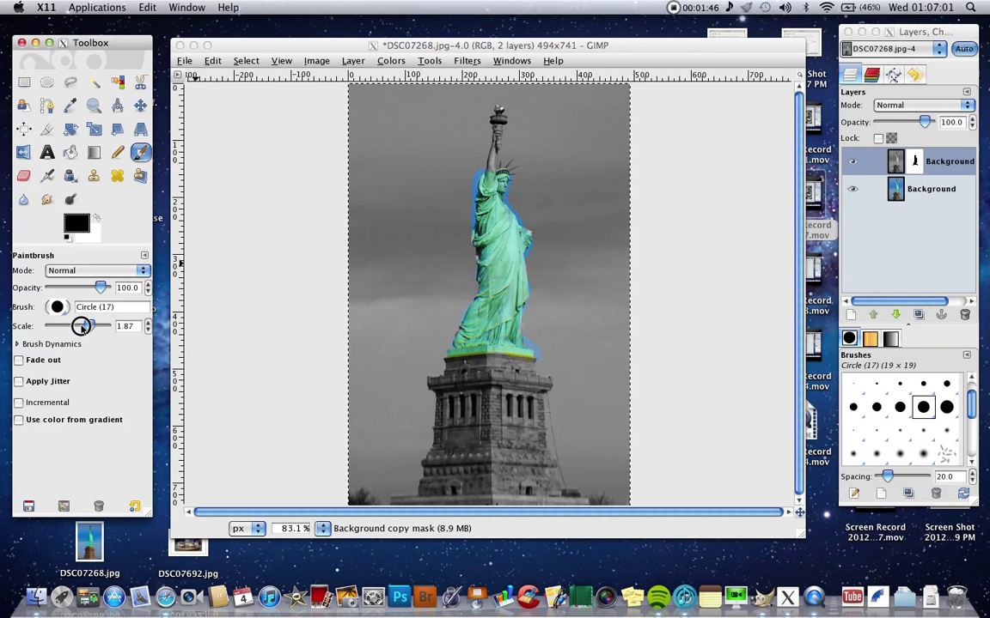
{"action": "left_click_drag", "start_coordinate": [77, 326], "coordinate": [72, 326]}
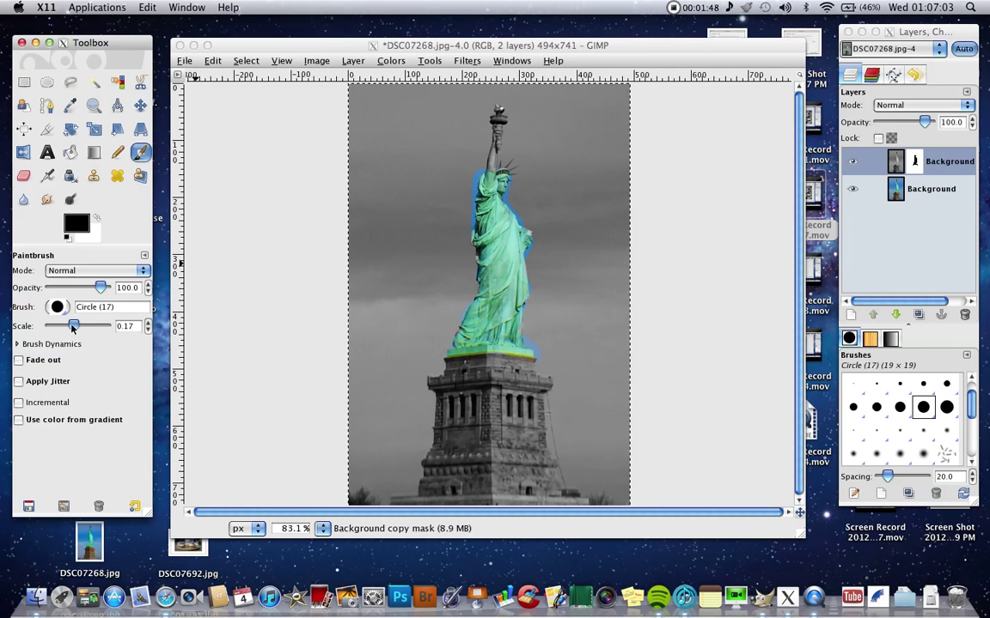
{"action": "left_click", "coordinate": [496, 178]}
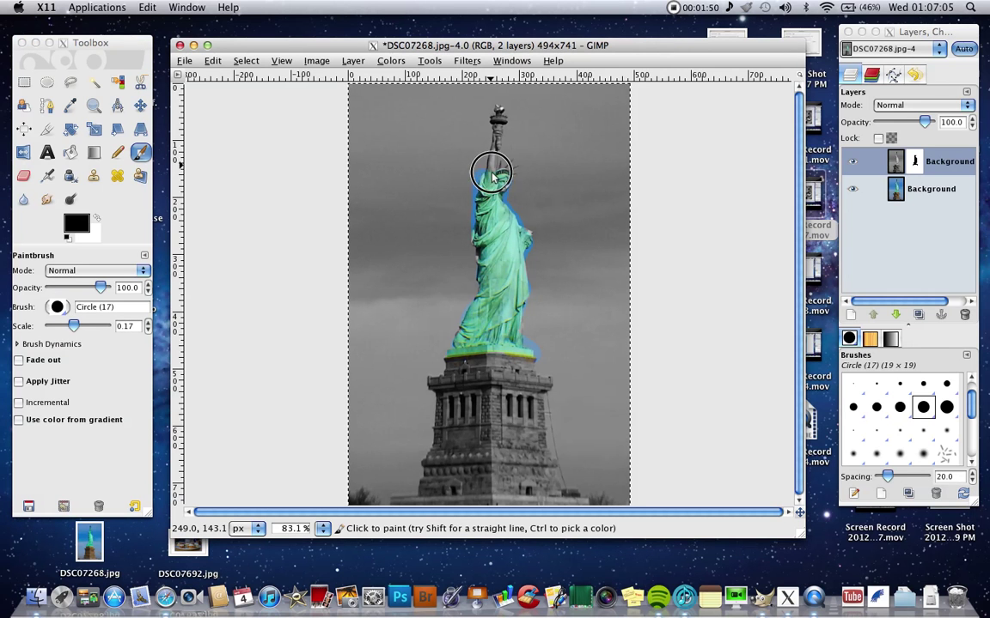
{"action": "mouse_move", "coordinate": [487, 183]}
{"action": "left_mouse_down"}
{"action": "mouse_move", "coordinate": [503, 119]}
{"action": "mouse_move", "coordinate": [495, 198]}
{"action": "left_mouse_up"}
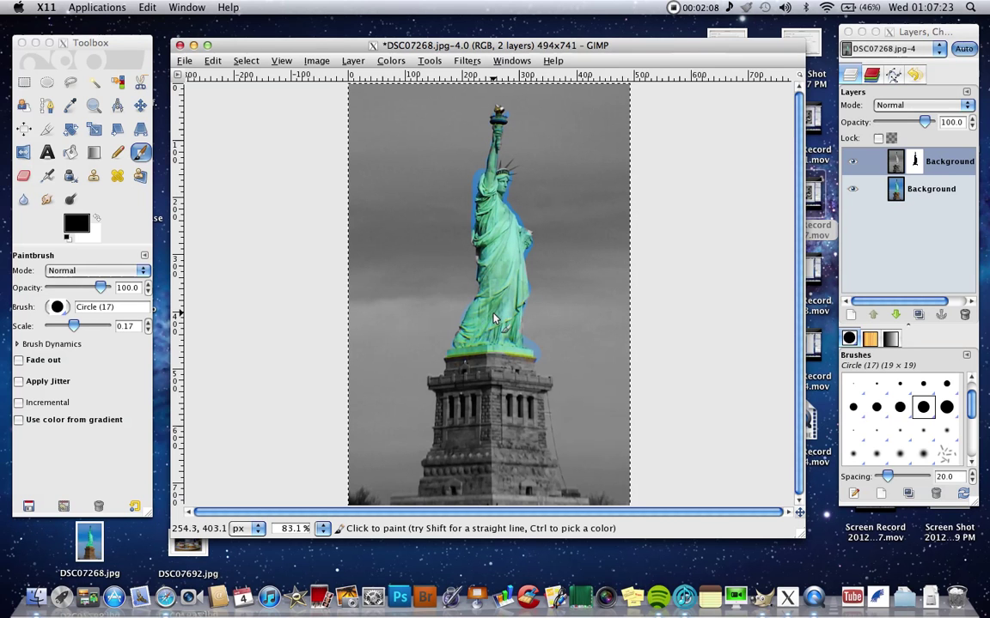
- Paint white on the Background copy mask along the raised arm, head and torch
{"action": "left_click", "coordinate": [921, 163]}
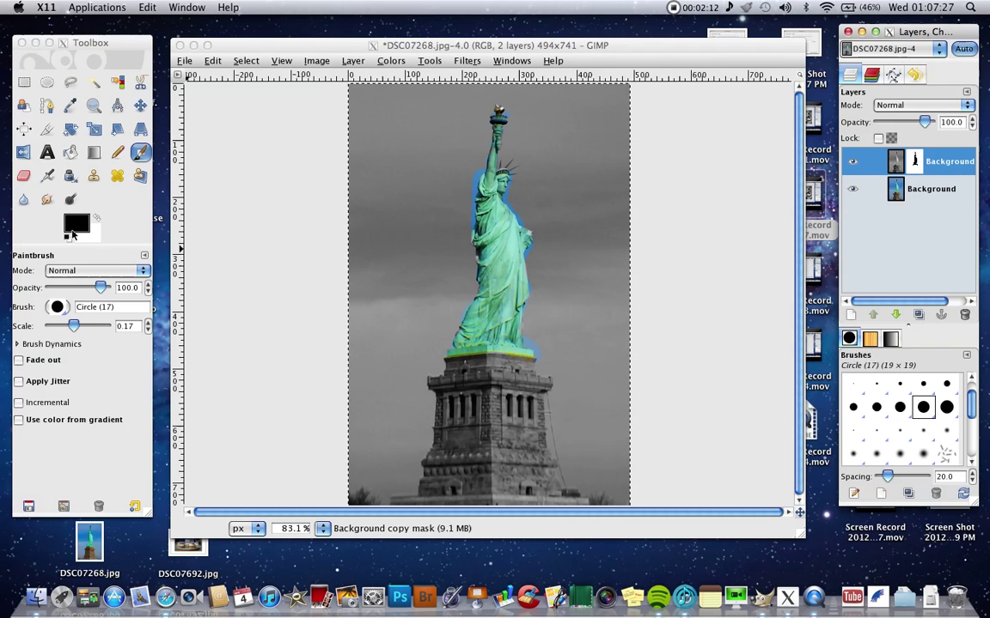
{"action": "left_click", "coordinate": [118, 230]}
{"action": "left_click", "coordinate": [97, 220]}
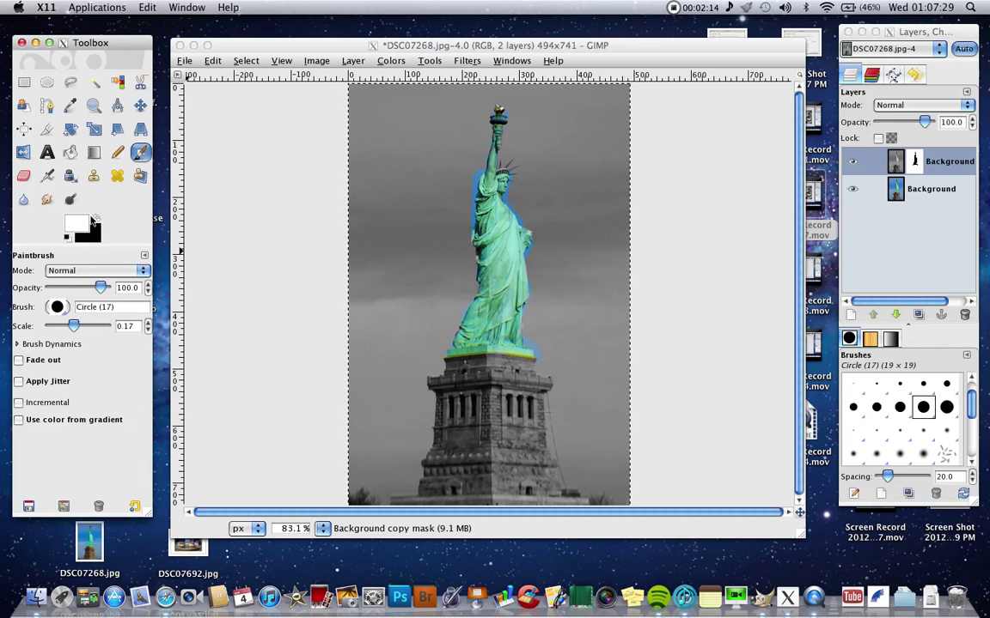
{"action": "left_click", "coordinate": [471, 233]}
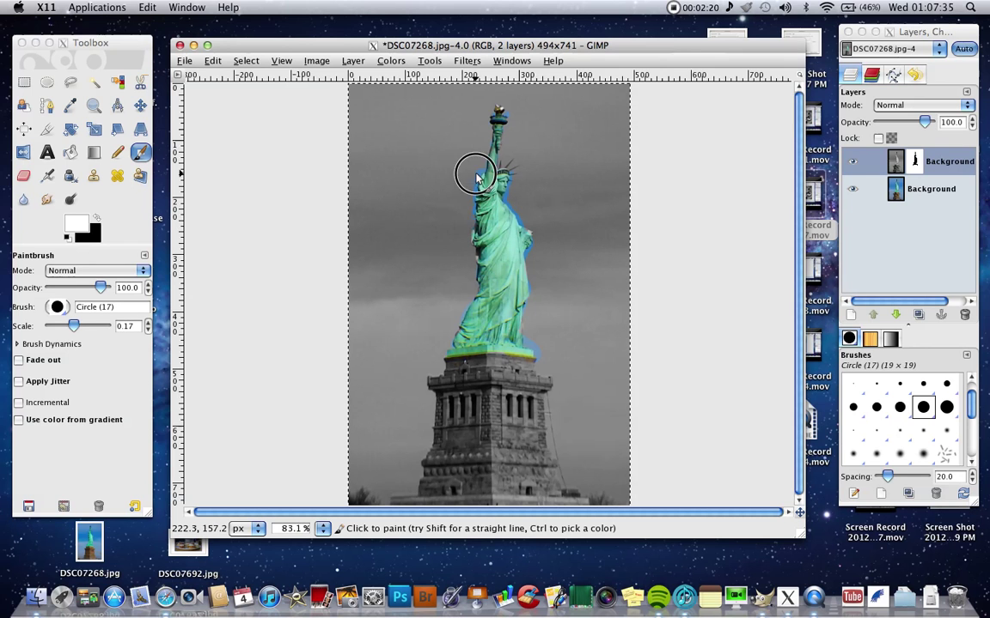
{"action": "mouse_move", "coordinate": [481, 176]}
{"action": "left_mouse_down"}
{"action": "mouse_move", "coordinate": [481, 165]}
{"action": "mouse_move", "coordinate": [469, 301]}
{"action": "mouse_move", "coordinate": [457, 314]}
{"action": "mouse_move", "coordinate": [471, 304]}
{"action": "mouse_move", "coordinate": [451, 355]}
{"action": "mouse_move", "coordinate": [539, 359]}
{"action": "mouse_move", "coordinate": [521, 332]}
{"action": "mouse_move", "coordinate": [533, 287]}
{"action": "mouse_move", "coordinate": [529, 244]}
{"action": "mouse_move", "coordinate": [522, 249]}
{"action": "mouse_move", "coordinate": [527, 254]}
{"action": "mouse_move", "coordinate": [537, 229]}
{"action": "mouse_move", "coordinate": [457, 185]}
{"action": "mouse_move", "coordinate": [520, 222]}
{"action": "mouse_move", "coordinate": [442, 194]}
{"action": "mouse_move", "coordinate": [505, 198]}
{"action": "mouse_move", "coordinate": [514, 172]}
{"action": "mouse_move", "coordinate": [510, 193]}
{"action": "mouse_move", "coordinate": [473, 225]}
{"action": "mouse_move", "coordinate": [481, 159]}
{"action": "left_mouse_up"}
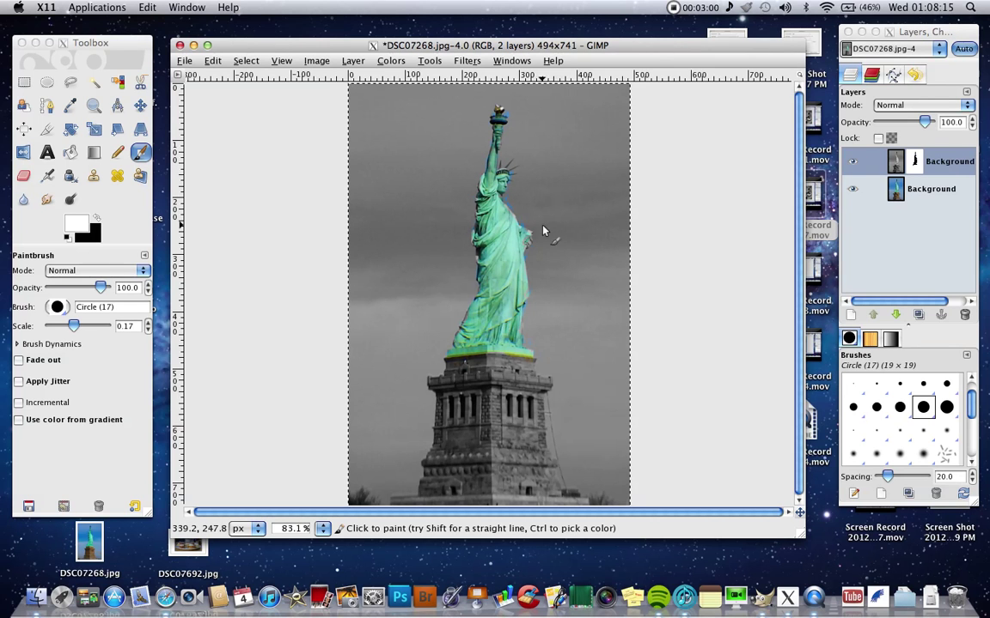
{"action": "left_click_drag", "start_coordinate": [523, 230], "coordinate": [507, 207]}
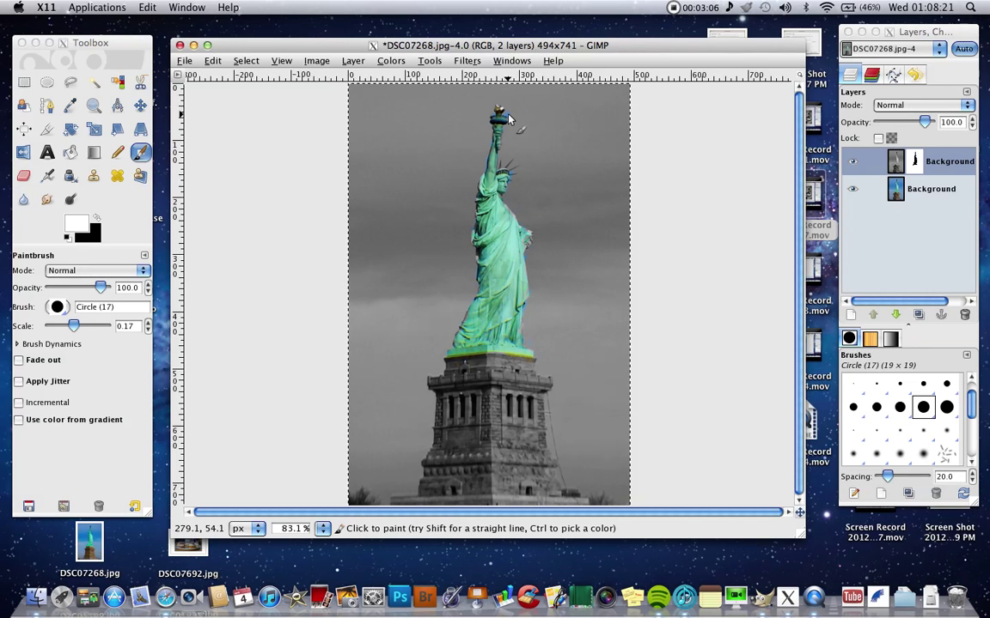
{"action": "mouse_move", "coordinate": [510, 115]}
{"action": "left_mouse_down"}
{"action": "mouse_move", "coordinate": [489, 126]}
{"action": "mouse_move", "coordinate": [495, 117]}
{"action": "left_mouse_up"}
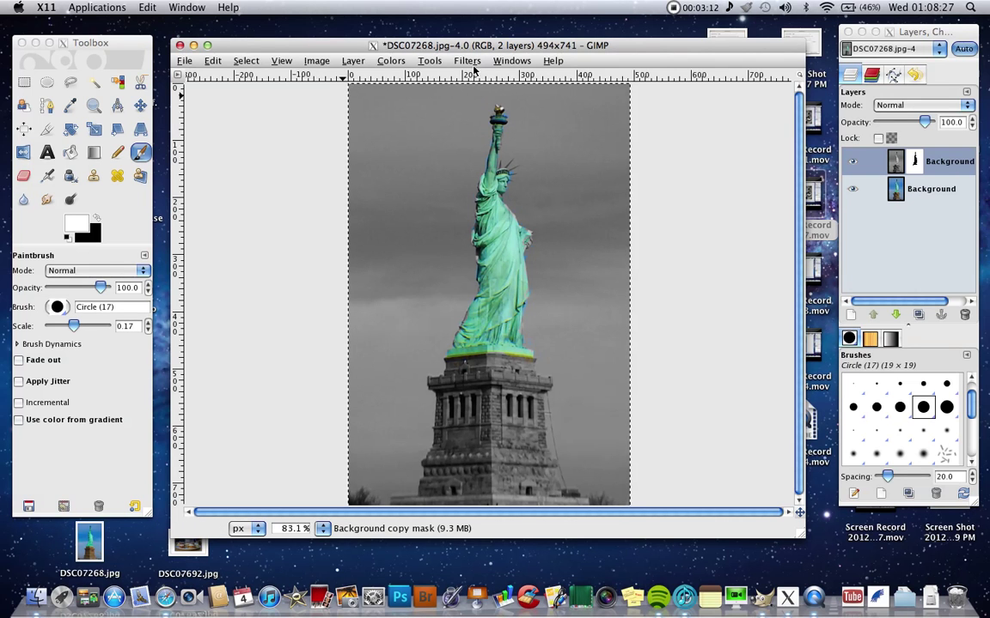
- Zoom to 400% and clean the blue fringe along the statue's left edge
{"action": "left_click", "coordinate": [282, 61]}
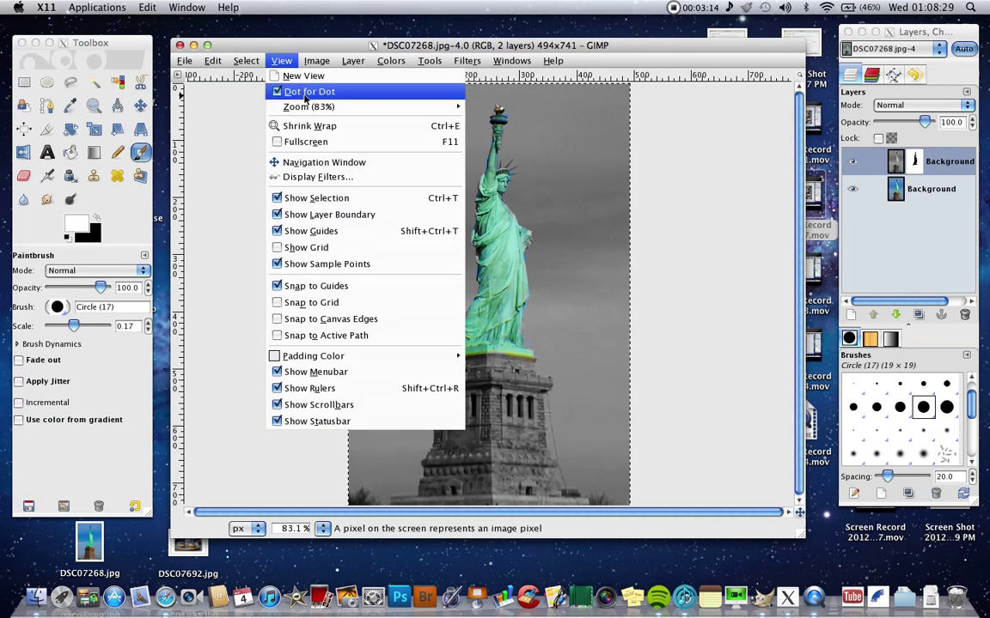
{"action": "mouse_move", "coordinate": [308, 107]}
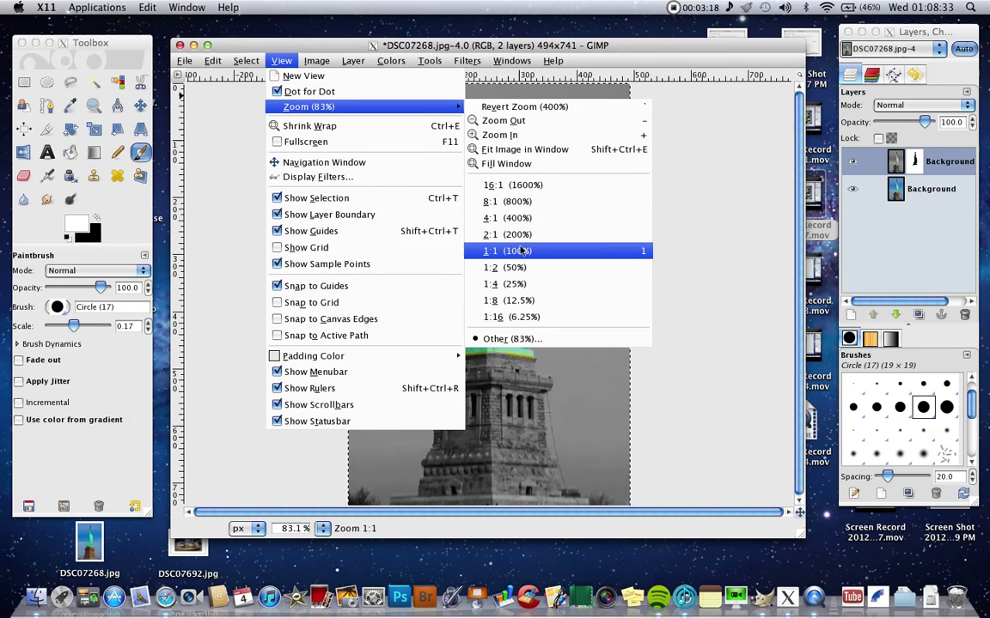
{"action": "left_click", "coordinate": [528, 221]}
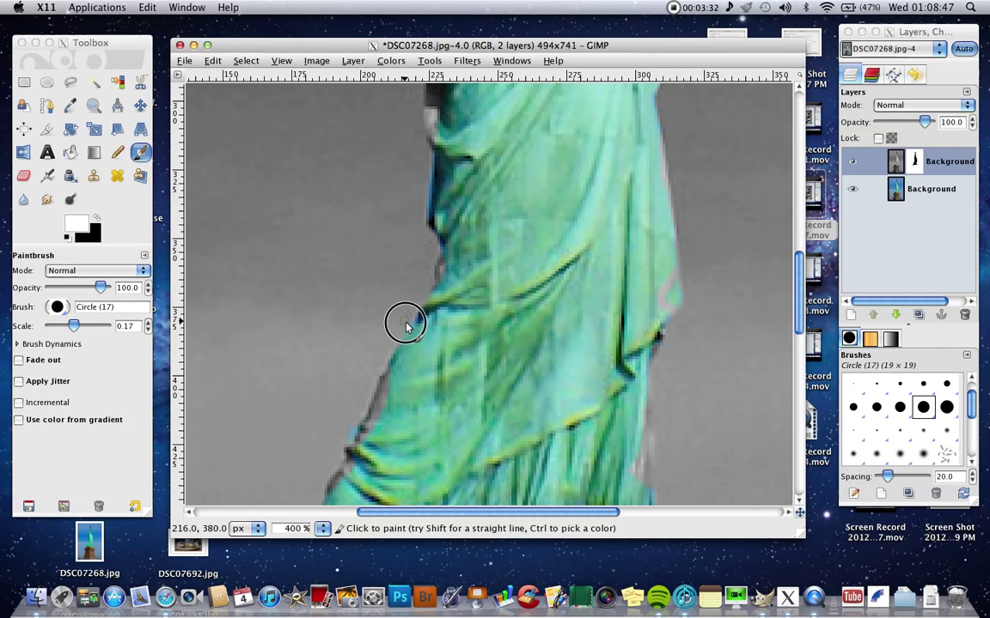
{"action": "left_click_drag", "start_coordinate": [404, 326], "coordinate": [350, 442]}
{"action": "left_click_drag", "start_coordinate": [420, 186], "coordinate": [439, 262]}
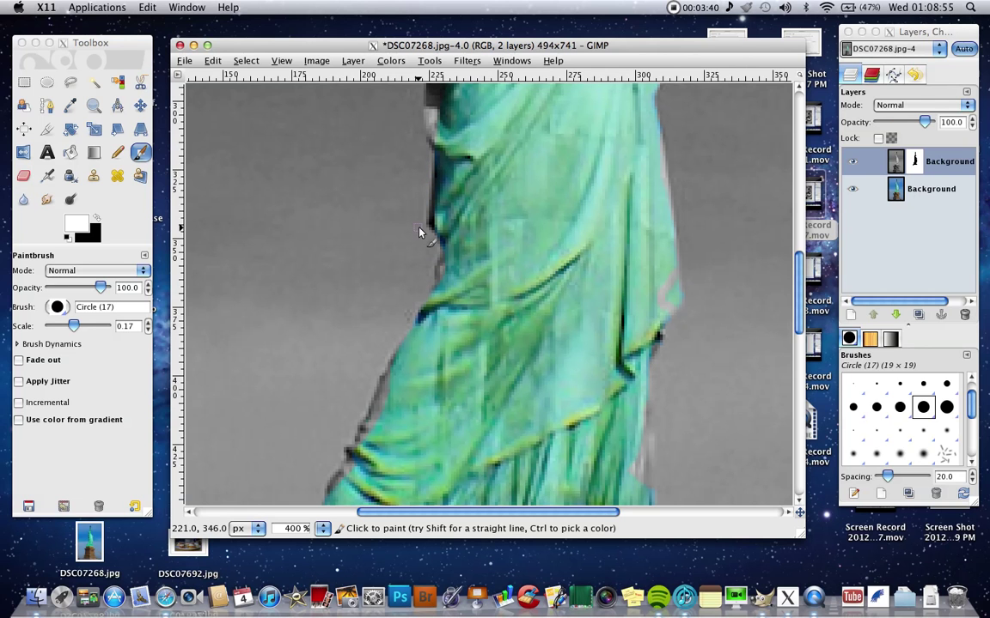
{"action": "left_click_drag", "start_coordinate": [419, 227], "coordinate": [350, 332]}
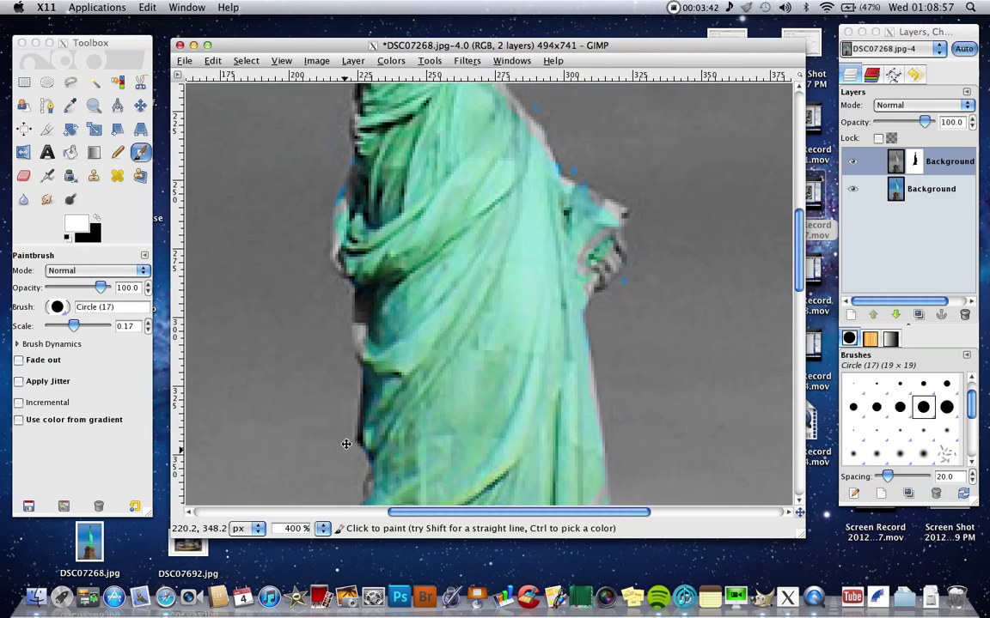
{"action": "mouse_move", "coordinate": [342, 250]}
{"action": "left_mouse_down"}
{"action": "mouse_move", "coordinate": [337, 221]}
{"action": "mouse_move", "coordinate": [324, 261]}
{"action": "left_mouse_up"}
- Touch up the mask along the right robe edge, face, chin and raised arm
{"action": "mouse_move", "coordinate": [544, 186]}
{"action": "left_mouse_down"}
{"action": "mouse_move", "coordinate": [584, 238]}
{"action": "mouse_move", "coordinate": [578, 229]}
{"action": "mouse_move", "coordinate": [635, 278]}
{"action": "mouse_move", "coordinate": [631, 334]}
{"action": "left_mouse_up"}
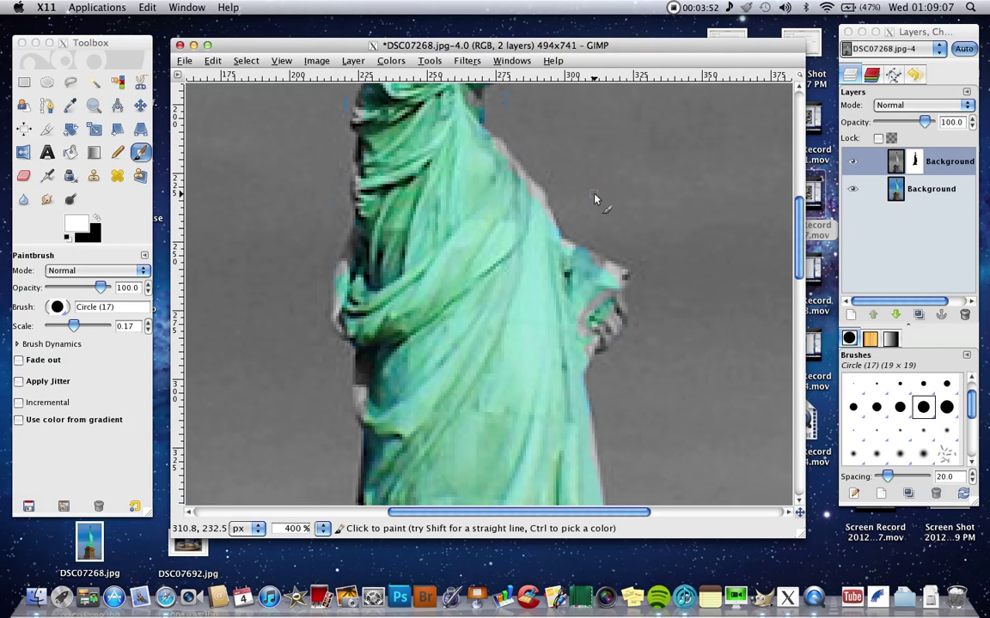
{"action": "scroll", "coordinate": [593, 258], "scroll_direction": "up", "scroll_amount": 5}
{"action": "scroll", "coordinate": [558, 370], "scroll_direction": "up", "scroll_amount": 5}
{"action": "mouse_move", "coordinate": [455, 298]}
{"action": "left_mouse_down"}
{"action": "mouse_move", "coordinate": [443, 286]}
{"action": "mouse_move", "coordinate": [464, 221]}
{"action": "mouse_move", "coordinate": [457, 270]}
{"action": "mouse_move", "coordinate": [426, 326]}
{"action": "mouse_move", "coordinate": [426, 342]}
{"action": "mouse_move", "coordinate": [442, 342]}
{"action": "mouse_move", "coordinate": [420, 361]}
{"action": "mouse_move", "coordinate": [425, 376]}
{"action": "mouse_move", "coordinate": [441, 335]}
{"action": "left_mouse_up"}
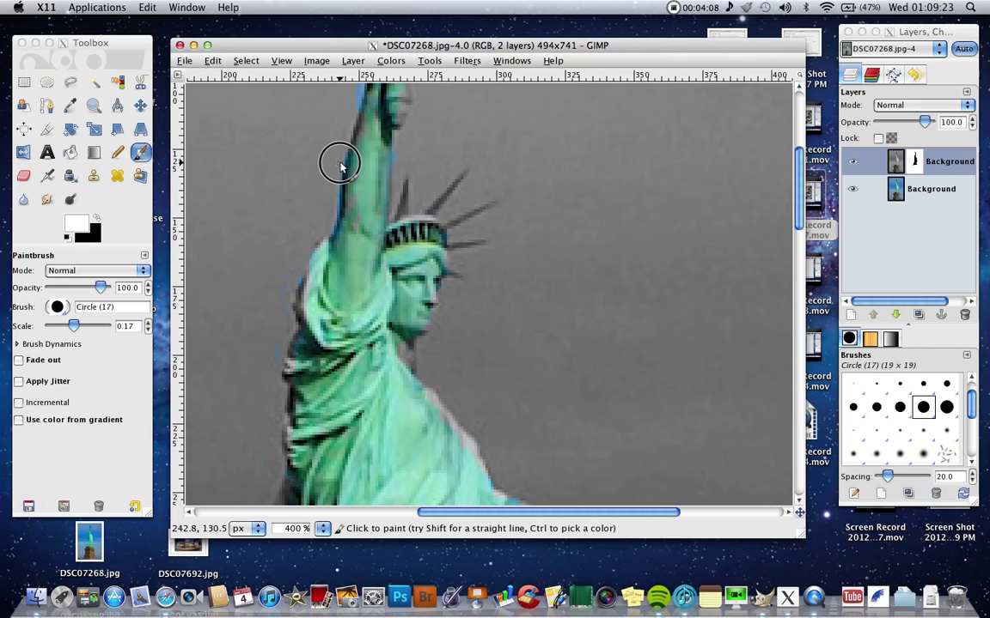
{"action": "mouse_move", "coordinate": [332, 197]}
{"action": "left_mouse_down"}
{"action": "mouse_move", "coordinate": [325, 227]}
{"action": "mouse_move", "coordinate": [344, 151]}
{"action": "mouse_move", "coordinate": [331, 228]}
{"action": "mouse_move", "coordinate": [298, 291]}
{"action": "mouse_move", "coordinate": [294, 249]}
{"action": "mouse_move", "coordinate": [271, 331]}
{"action": "mouse_move", "coordinate": [282, 369]}
{"action": "mouse_move", "coordinate": [292, 311]}
{"action": "left_mouse_up"}
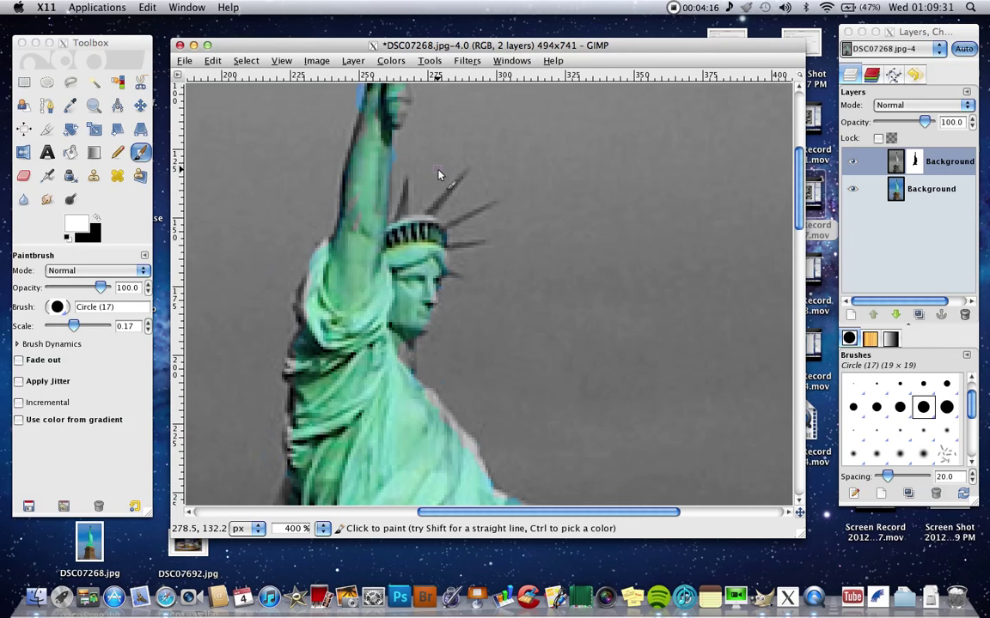
- Refine colour along the raised arm's left edge, then pan around the image
{"action": "scroll", "coordinate": [442, 198], "scroll_direction": "up", "scroll_amount": 2}
{"action": "scroll", "coordinate": [425, 258], "scroll_direction": "up", "scroll_amount": 2}
{"action": "scroll", "coordinate": [404, 305], "scroll_direction": "up", "scroll_amount": 1}
{"action": "left_click_drag", "start_coordinate": [374, 307], "coordinate": [364, 287]}
{"action": "mouse_move", "coordinate": [326, 244]}
{"action": "left_mouse_down"}
{"action": "mouse_move", "coordinate": [335, 181]}
{"action": "mouse_move", "coordinate": [317, 142]}
{"action": "mouse_move", "coordinate": [346, 255]}
{"action": "mouse_move", "coordinate": [300, 320]}
{"action": "left_mouse_up"}
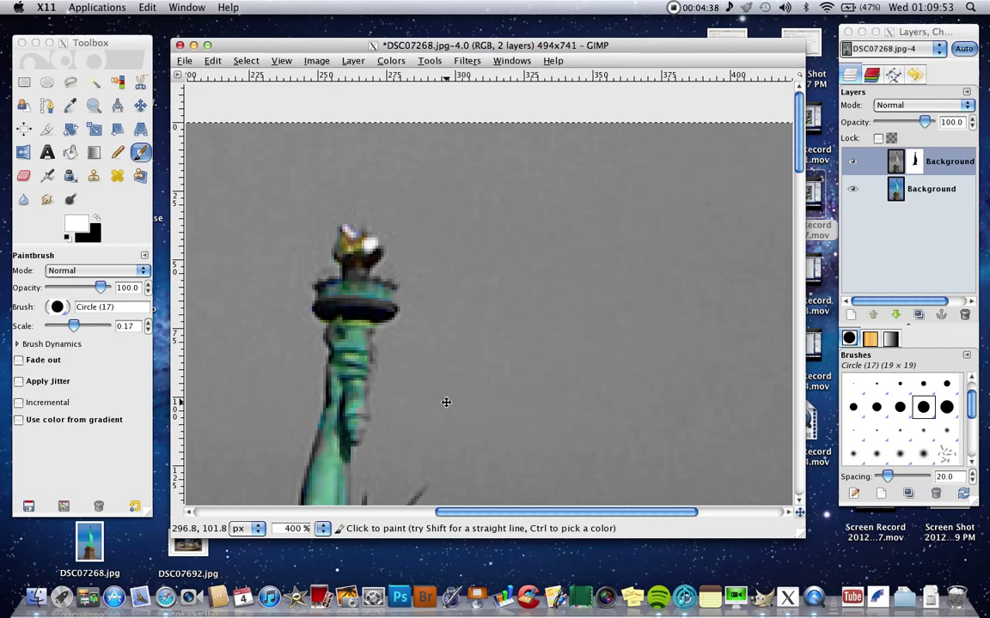
{"action": "key", "text": "space"}
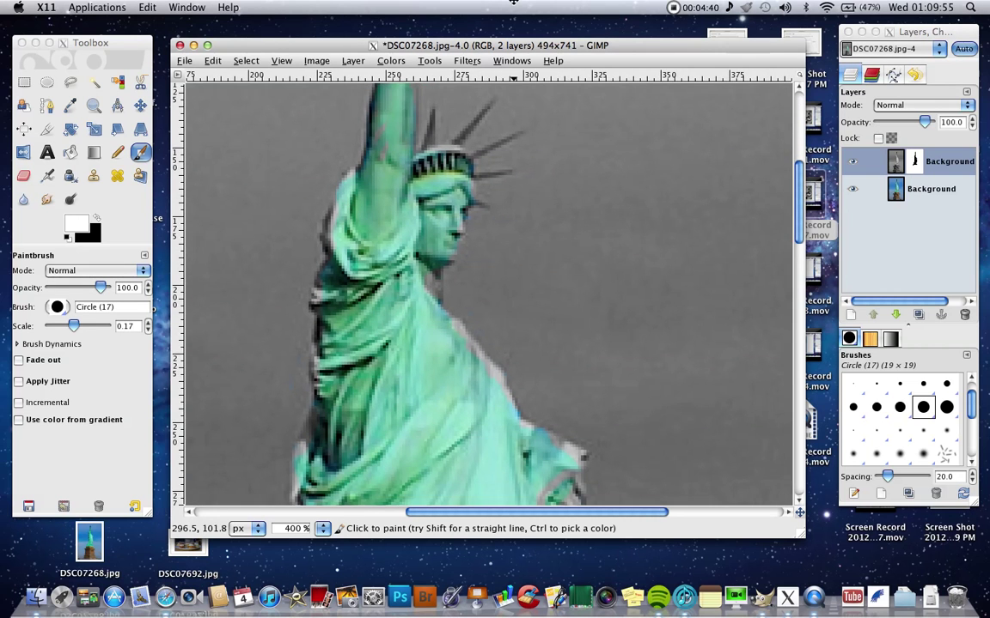
{"action": "mouse_move", "coordinate": [522, 6]}
{"action": "left_mouse_down"}
{"action": "mouse_move", "coordinate": [467, 56]}
{"action": "mouse_move", "coordinate": [530, 196]}
{"action": "left_mouse_up"}
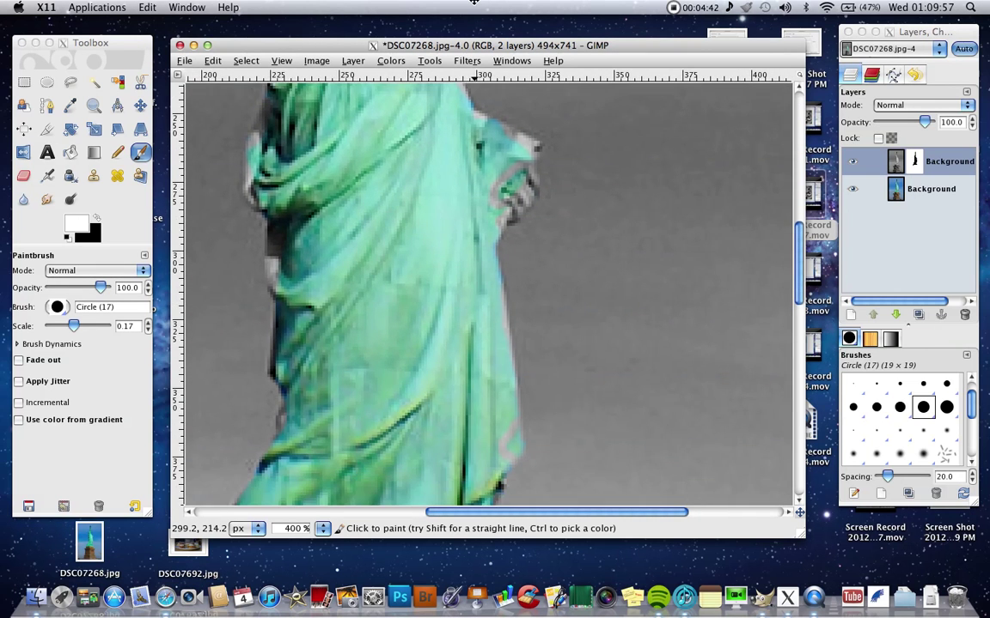
{"action": "scroll", "coordinate": [530, 196], "scroll_direction": "down", "scroll_amount": 5}
{"action": "scroll", "coordinate": [558, 215], "scroll_direction": "down", "scroll_amount": 3}
{"action": "scroll", "coordinate": [627, 254], "scroll_direction": "up", "scroll_amount": 3}
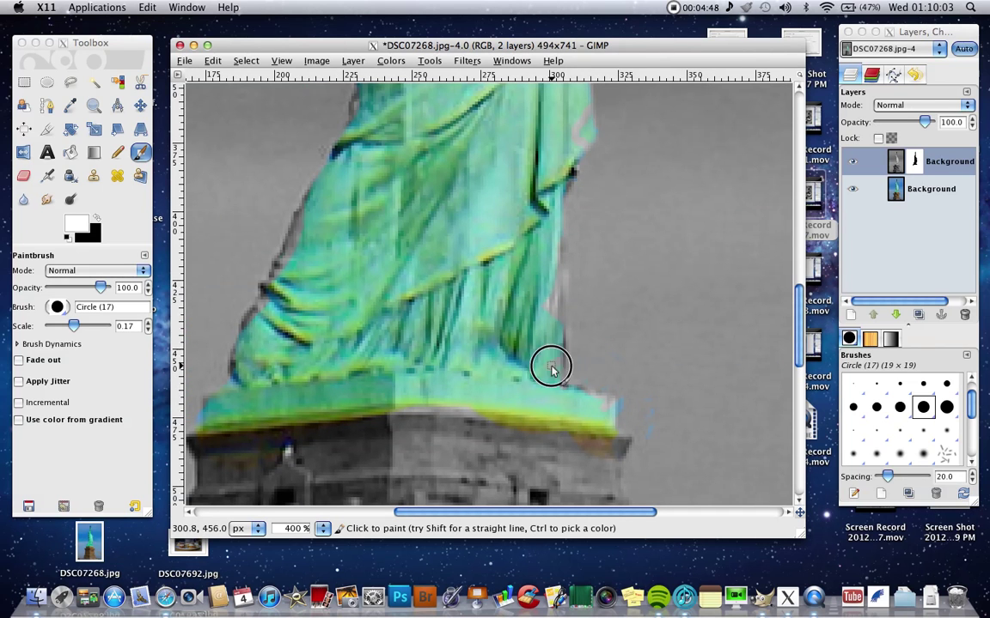
- Paint the mask over the base ledge and left pedestal corner
{"action": "left_click", "coordinate": [627, 431]}
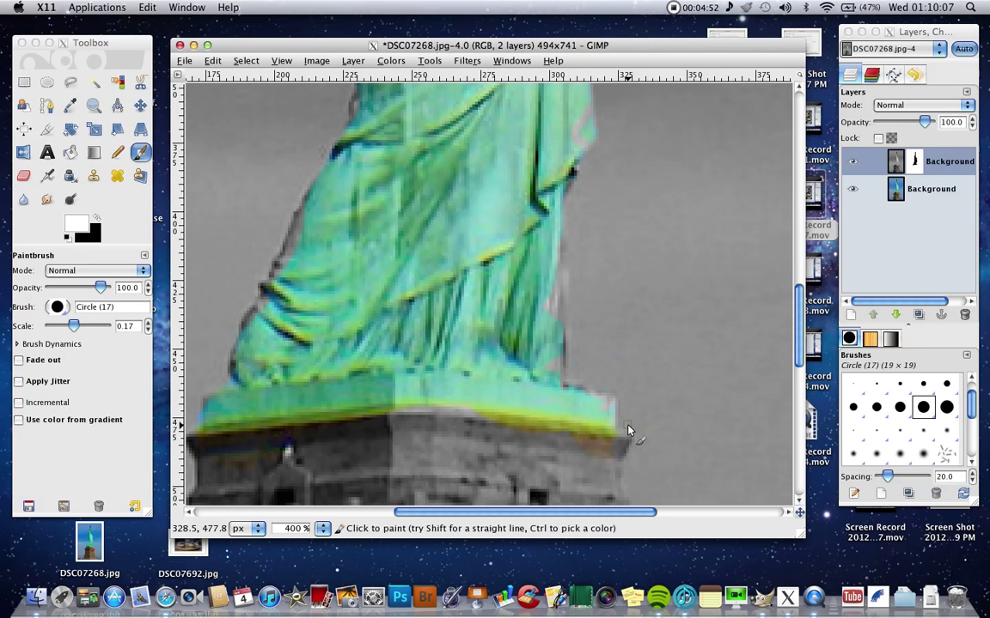
{"action": "left_click_drag", "start_coordinate": [652, 346], "coordinate": [763, 312]}
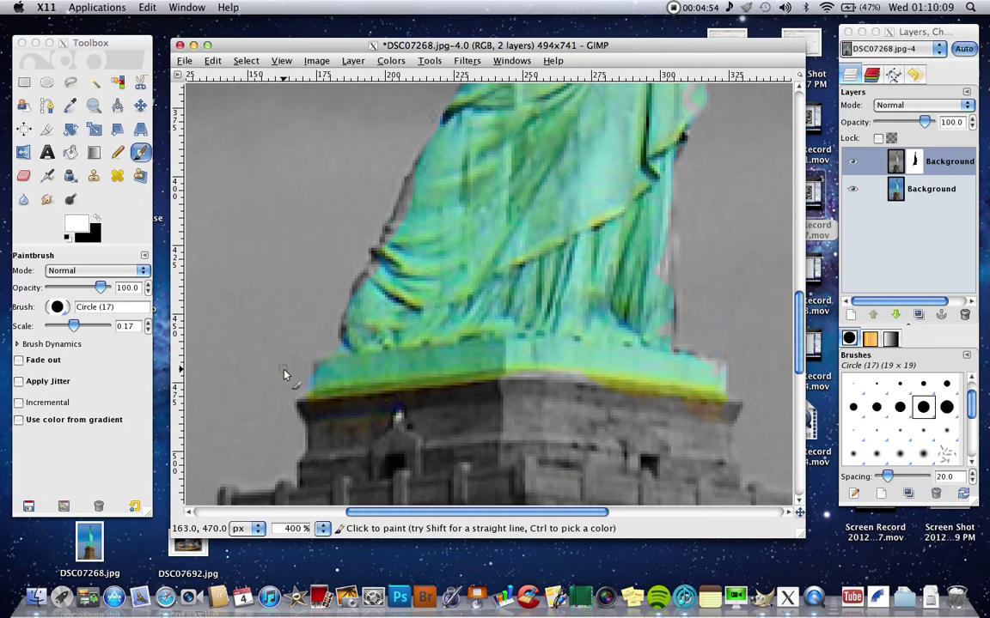
{"action": "left_click_drag", "start_coordinate": [311, 394], "coordinate": [342, 347]}
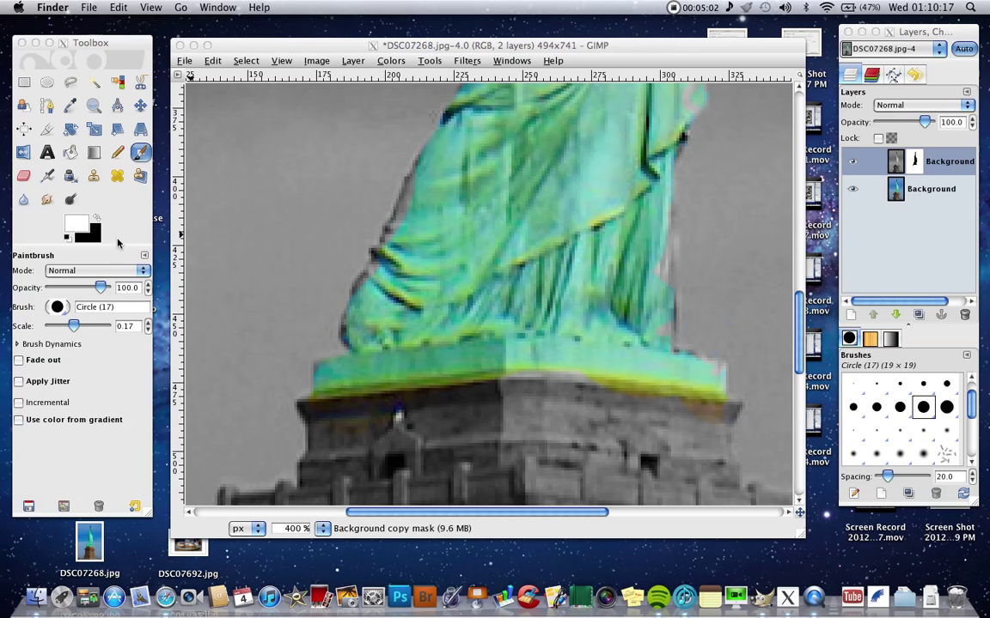
{"action": "left_click", "coordinate": [97, 220]}
- Switch to black and touch up the mask along the statue's left robe edge
{"action": "left_click", "coordinate": [97, 221]}
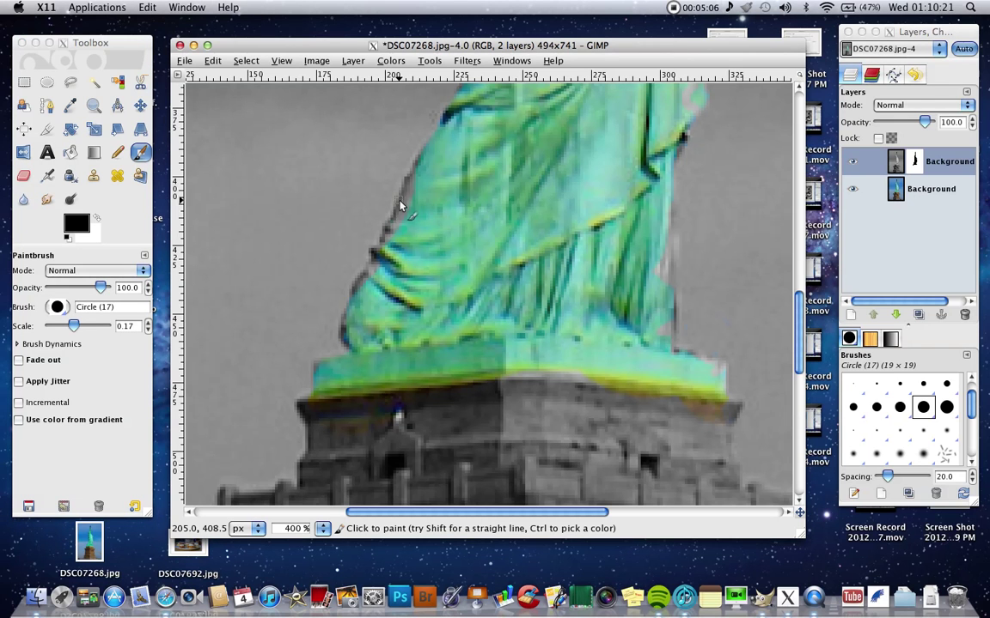
{"action": "left_click_drag", "start_coordinate": [402, 208], "coordinate": [353, 311]}
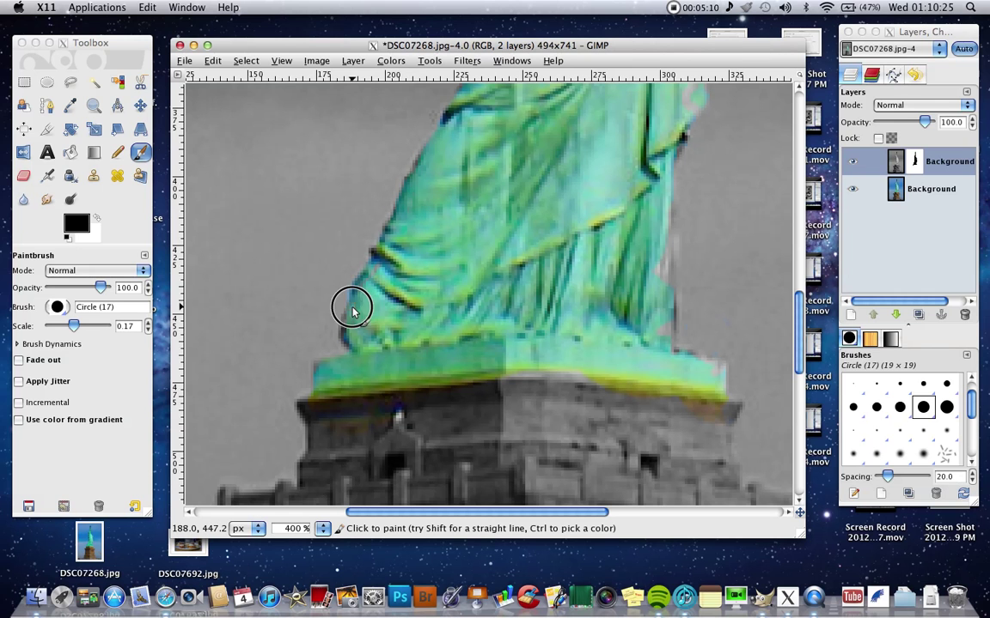
{"action": "scroll", "coordinate": [414, 302], "scroll_direction": "up", "scroll_amount": 5}
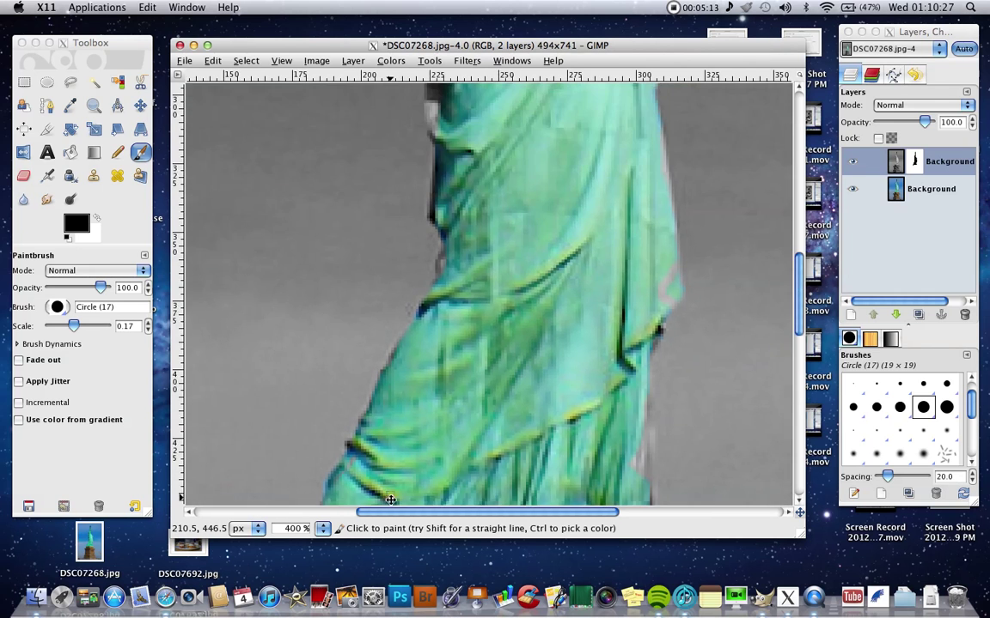
{"action": "scroll", "coordinate": [430, 335], "scroll_direction": "up", "scroll_amount": 5}
{"action": "scroll", "coordinate": [457, 385], "scroll_direction": "down", "scroll_amount": 1}
{"action": "scroll", "coordinate": [457, 385], "scroll_direction": "up", "scroll_amount": 3}
{"action": "scroll", "coordinate": [457, 385], "scroll_direction": "right", "scroll_amount": 2}
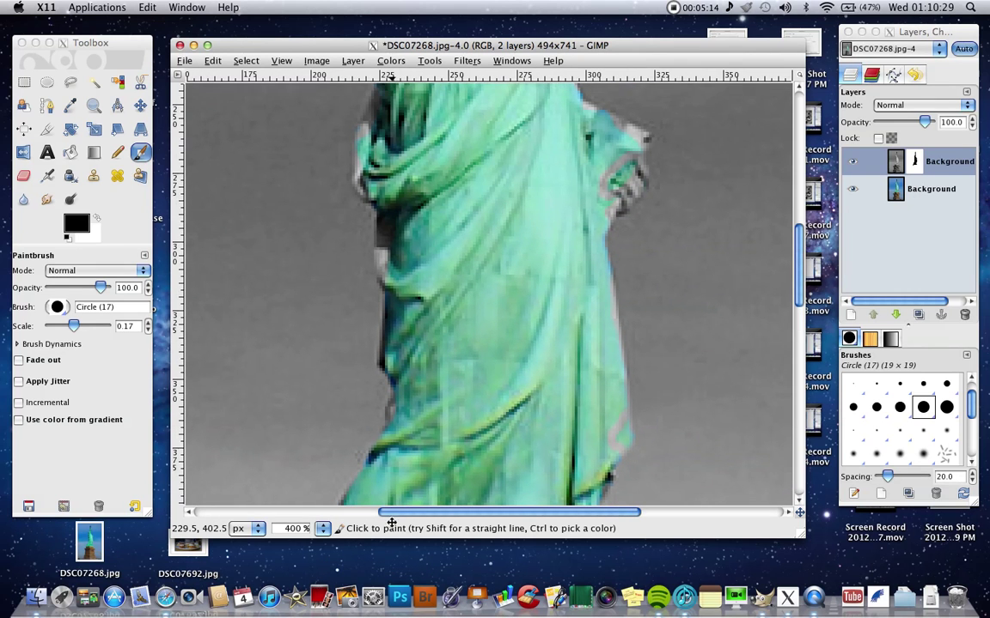
{"action": "mouse_move", "coordinate": [380, 229]}
{"action": "left_mouse_down"}
{"action": "mouse_move", "coordinate": [380, 256]}
{"action": "mouse_move", "coordinate": [392, 215]}
{"action": "left_mouse_up"}
- Refine the arm edge beside the robe, the crown spikes and the torch arm
{"action": "key", "text": "ctrl"}
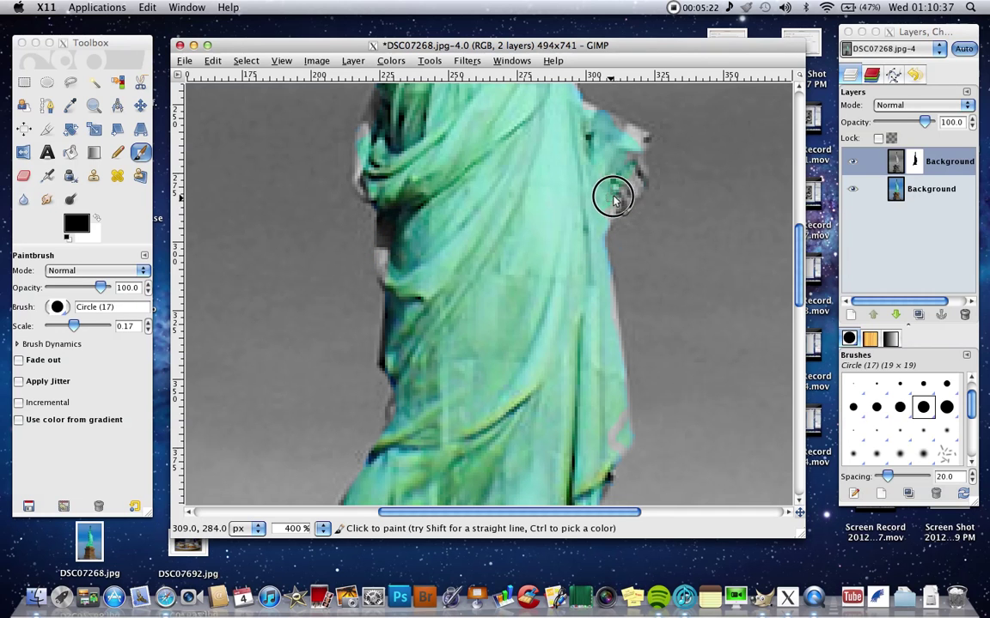
{"action": "left_click_drag", "start_coordinate": [613, 203], "coordinate": [624, 176]}
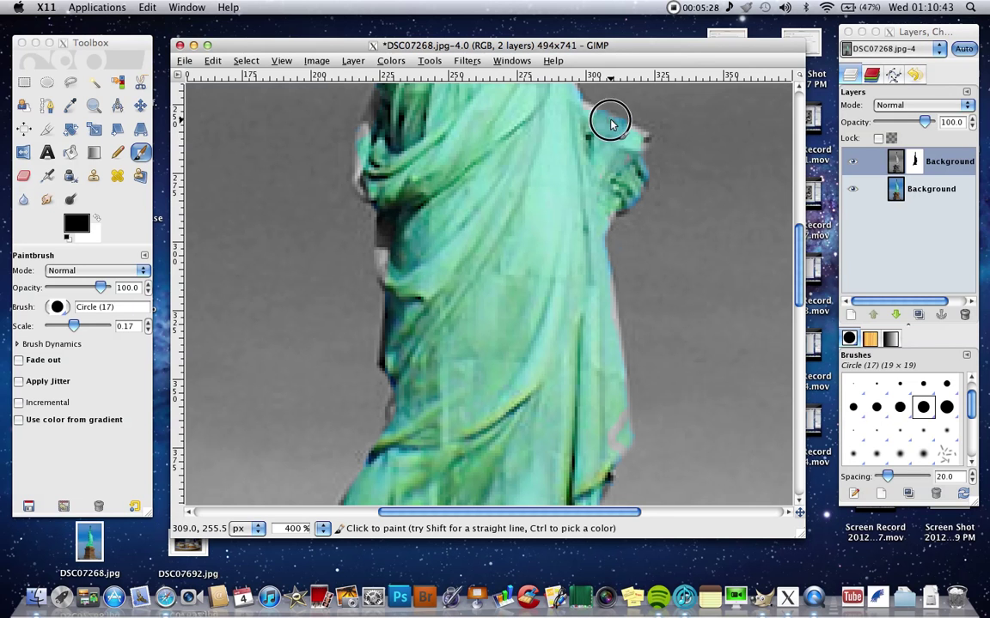
{"action": "mouse_move", "coordinate": [514, 128]}
{"action": "left_mouse_down"}
{"action": "mouse_move", "coordinate": [477, 303]}
{"action": "mouse_move", "coordinate": [475, 364]}
{"action": "left_mouse_up"}
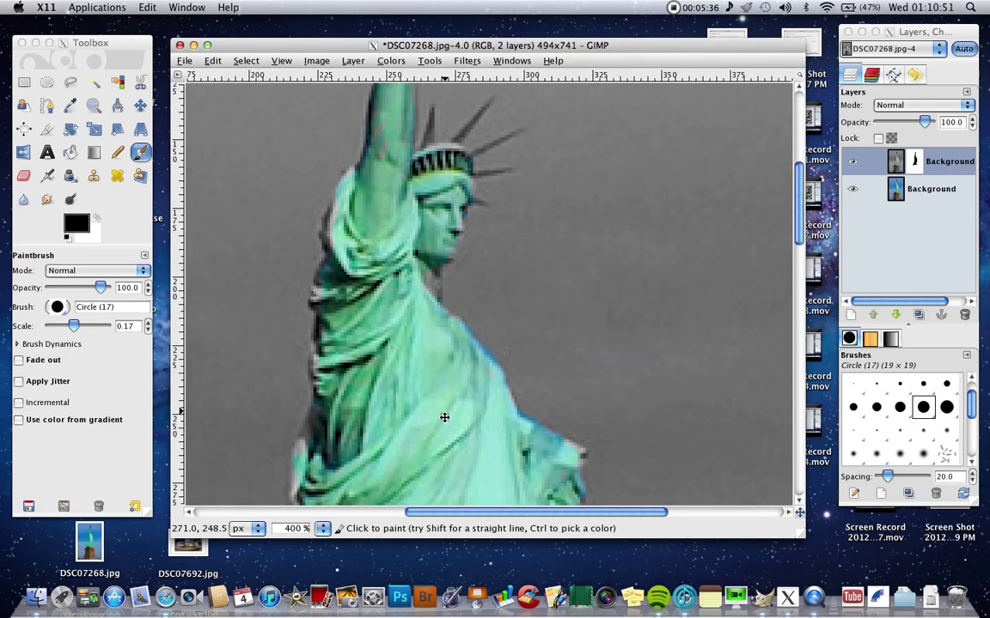
{"action": "left_click_drag", "start_coordinate": [469, 332], "coordinate": [380, 442]}
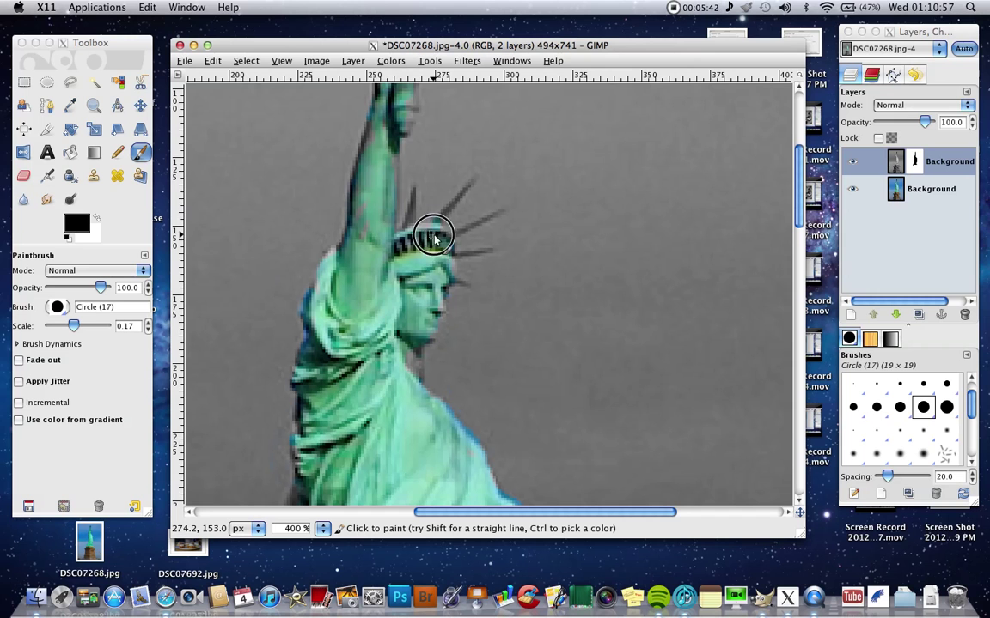
{"action": "left_click_drag", "start_coordinate": [442, 232], "coordinate": [430, 332]}
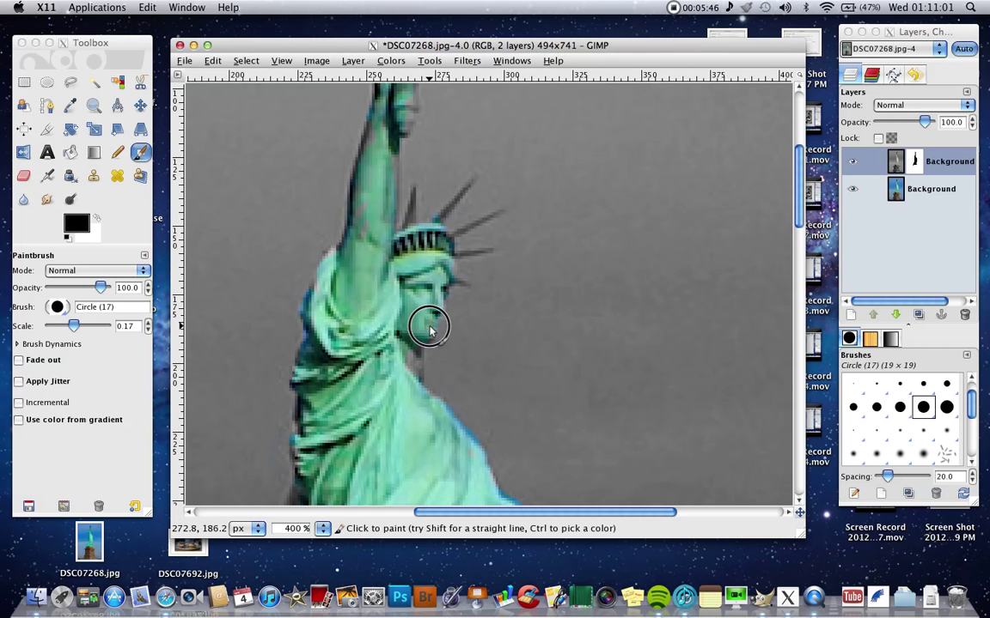
{"action": "scroll", "coordinate": [421, 315], "scroll_direction": "up", "scroll_amount": 5}
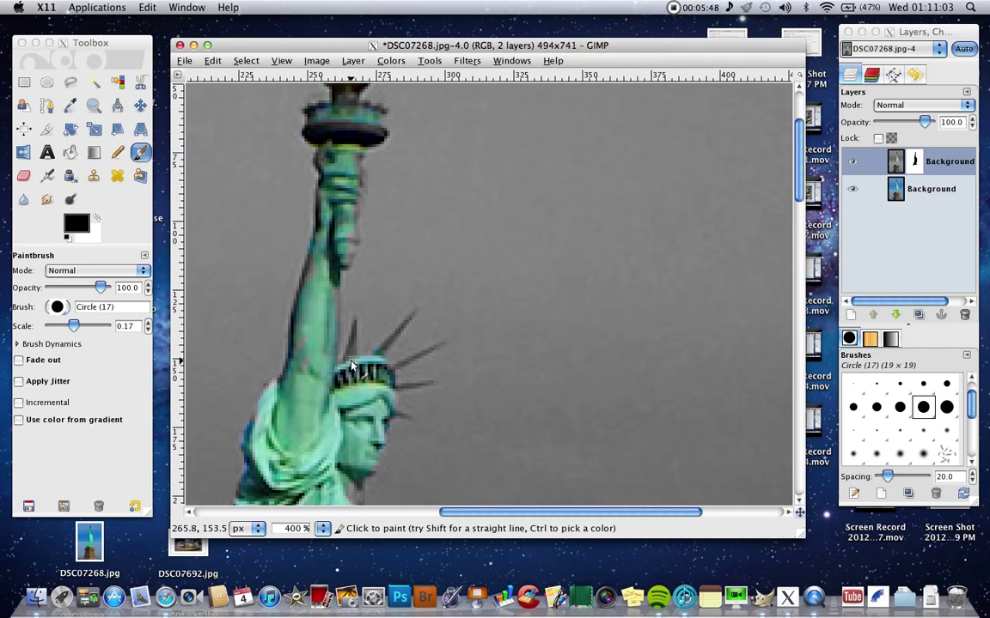
{"action": "mouse_move", "coordinate": [329, 241]}
{"action": "left_mouse_down"}
{"action": "mouse_move", "coordinate": [350, 261]}
{"action": "mouse_move", "coordinate": [353, 221]}
{"action": "mouse_move", "coordinate": [338, 199]}
{"action": "mouse_move", "coordinate": [335, 136]}
{"action": "mouse_move", "coordinate": [342, 144]}
{"action": "mouse_move", "coordinate": [353, 111]}
{"action": "mouse_move", "coordinate": [321, 115]}
{"action": "mouse_move", "coordinate": [360, 103]}
{"action": "mouse_move", "coordinate": [361, 117]}
{"action": "mouse_move", "coordinate": [353, 111]}
{"action": "left_mouse_up"}
- Remove the blue speck atop the flame and undo the stray stroke in the sky
{"action": "scroll", "coordinate": [357, 120], "scroll_direction": "up", "scroll_amount": 3}
{"action": "mouse_move", "coordinate": [336, 159]}
{"action": "left_mouse_down"}
{"action": "mouse_move", "coordinate": [353, 172]}
{"action": "mouse_move", "coordinate": [348, 187]}
{"action": "left_mouse_up"}
{"action": "left_click", "coordinate": [348, 185]}
{"action": "left_click_drag", "start_coordinate": [445, 211], "coordinate": [479, 11]}
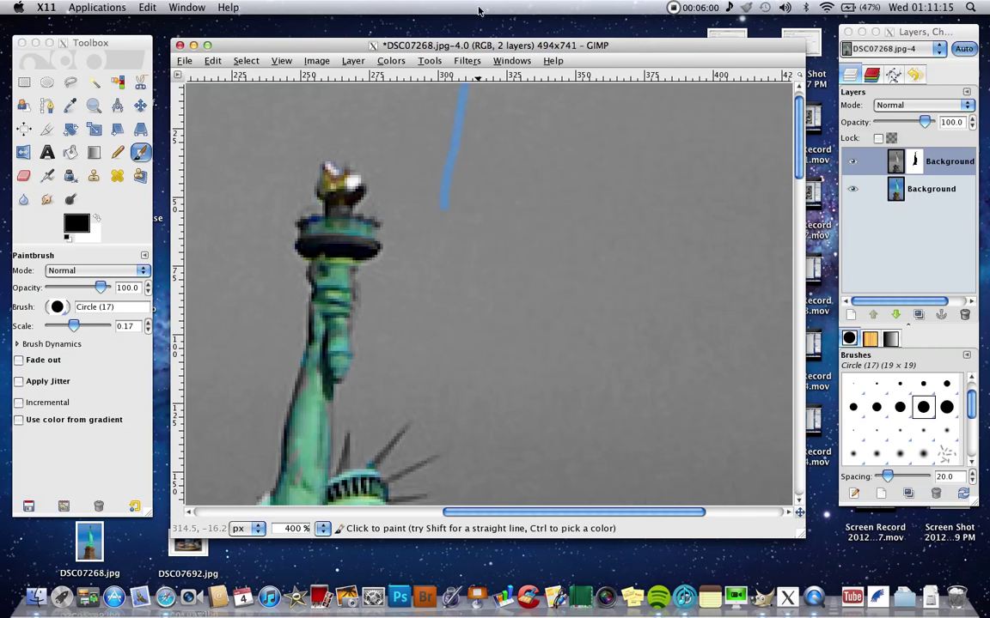
{"action": "key", "text": "ctrl+z"}
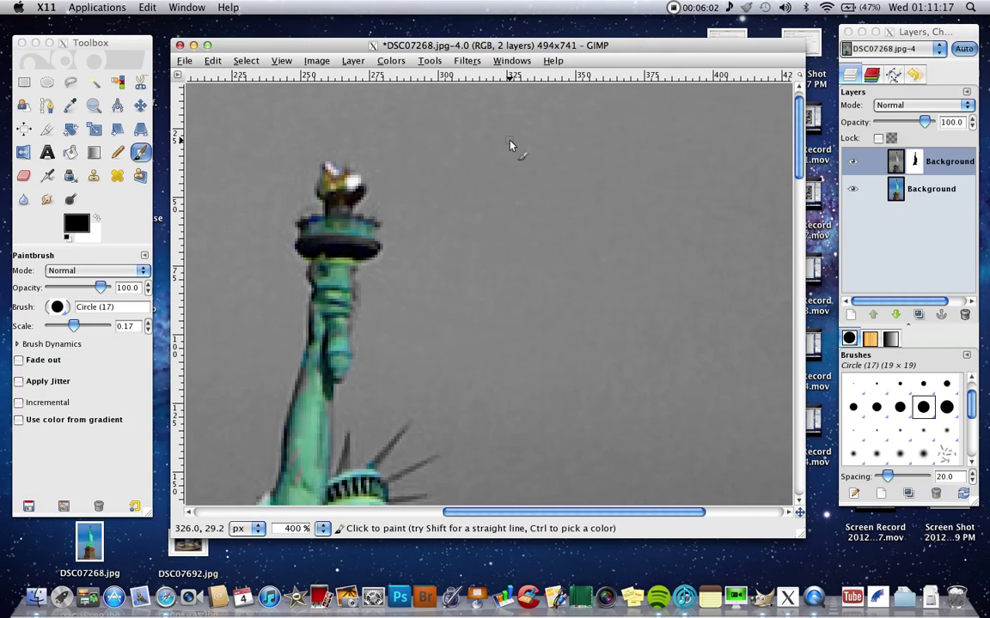
{"action": "scroll", "coordinate": [524, 206], "scroll_direction": "down", "scroll_amount": 5}
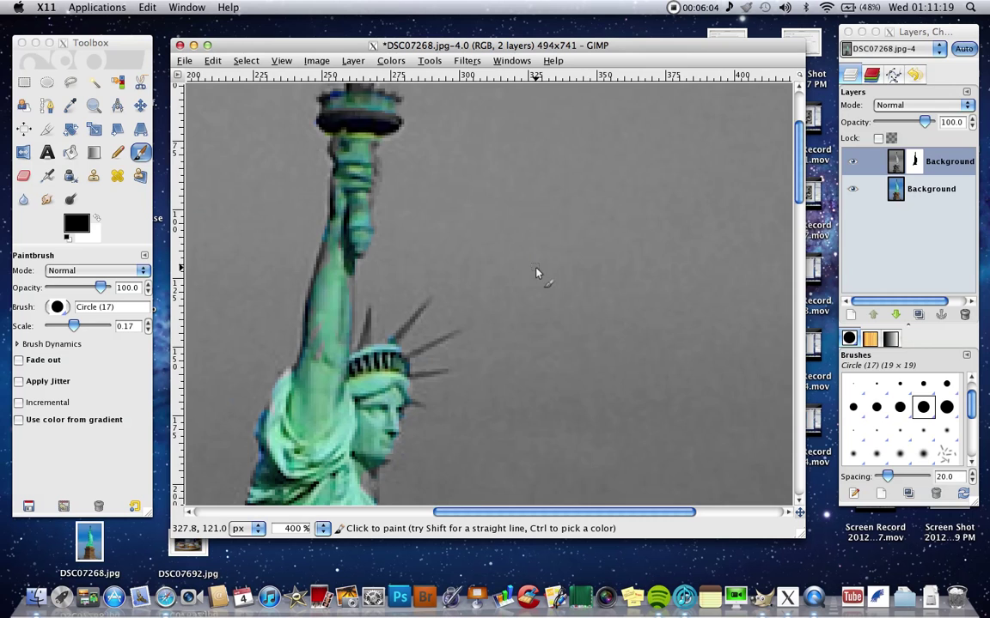
{"action": "scroll", "coordinate": [537, 274], "scroll_direction": "left", "scroll_amount": 2}
{"action": "scroll", "coordinate": [562, 58], "scroll_direction": "down", "scroll_amount": 3}
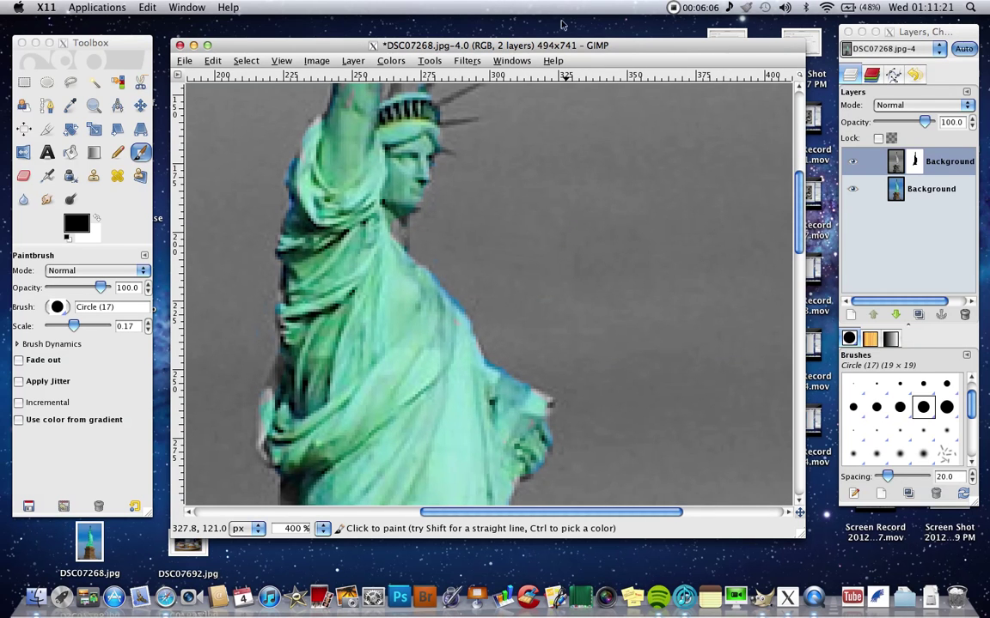
{"action": "left_click", "coordinate": [99, 222]}
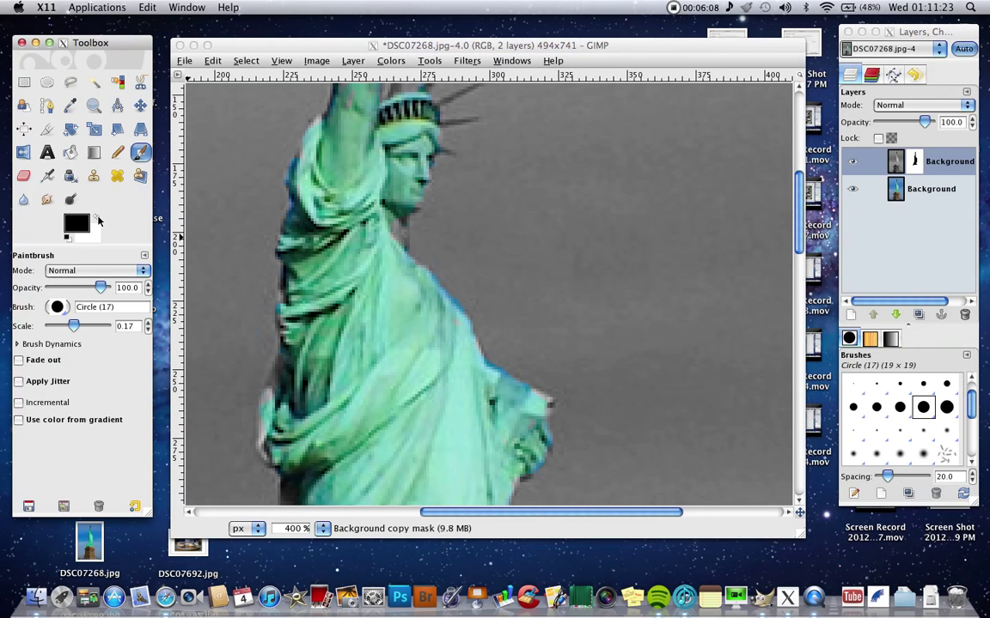
- Refine the mask along the statue's right and left edges, then fit the image in the window
{"action": "left_click", "coordinate": [426, 268]}
{"action": "left_click_drag", "start_coordinate": [440, 290], "coordinate": [477, 329]}
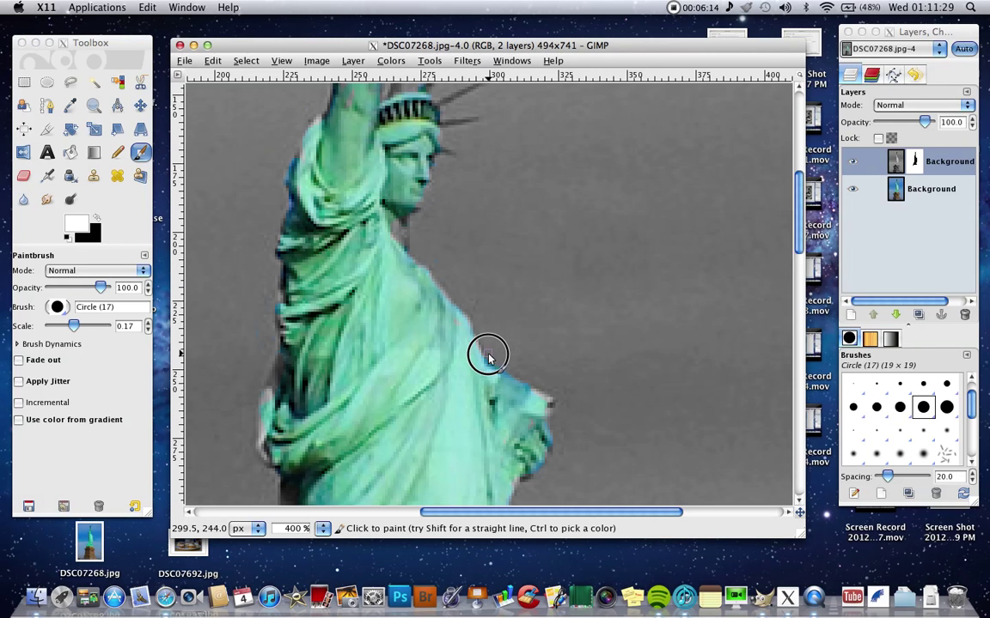
{"action": "left_click_drag", "start_coordinate": [513, 382], "coordinate": [532, 394]}
{"action": "left_click_drag", "start_coordinate": [282, 225], "coordinate": [293, 162]}
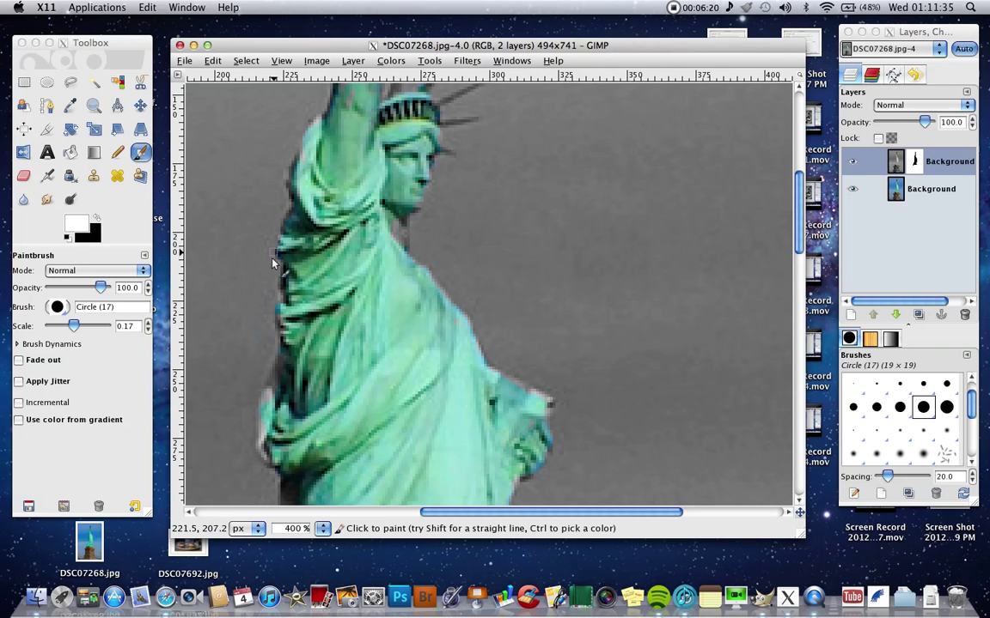
{"action": "left_click", "coordinate": [316, 60]}
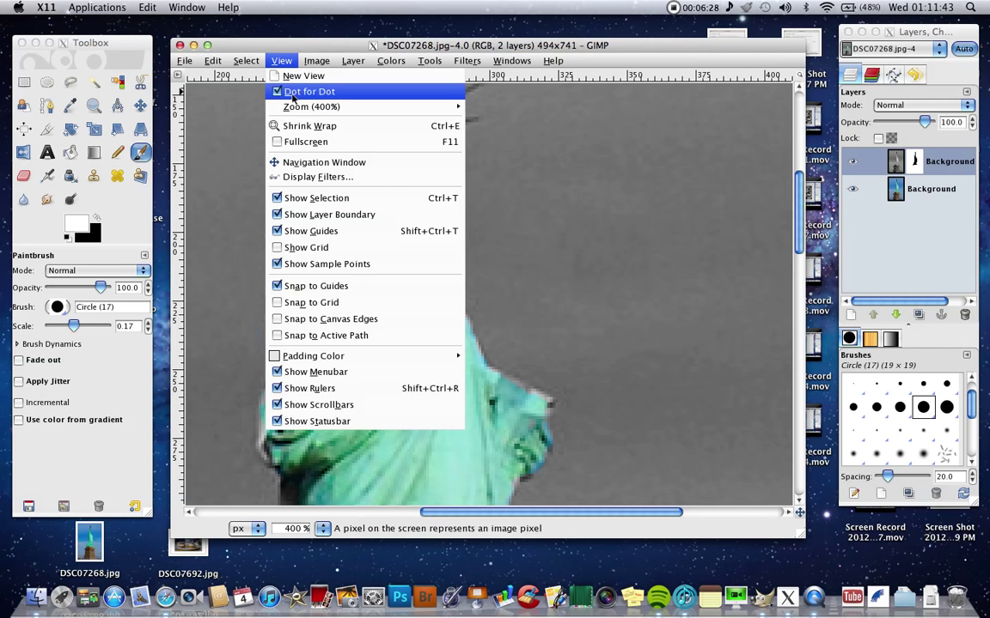
{"action": "mouse_move", "coordinate": [311, 107]}
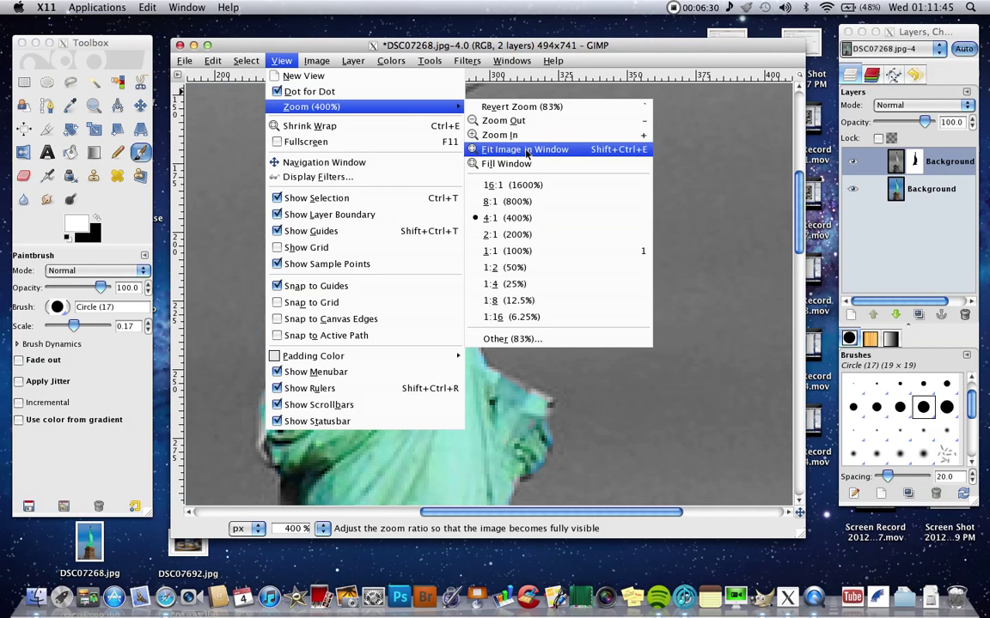
{"action": "left_click", "coordinate": [526, 150]}
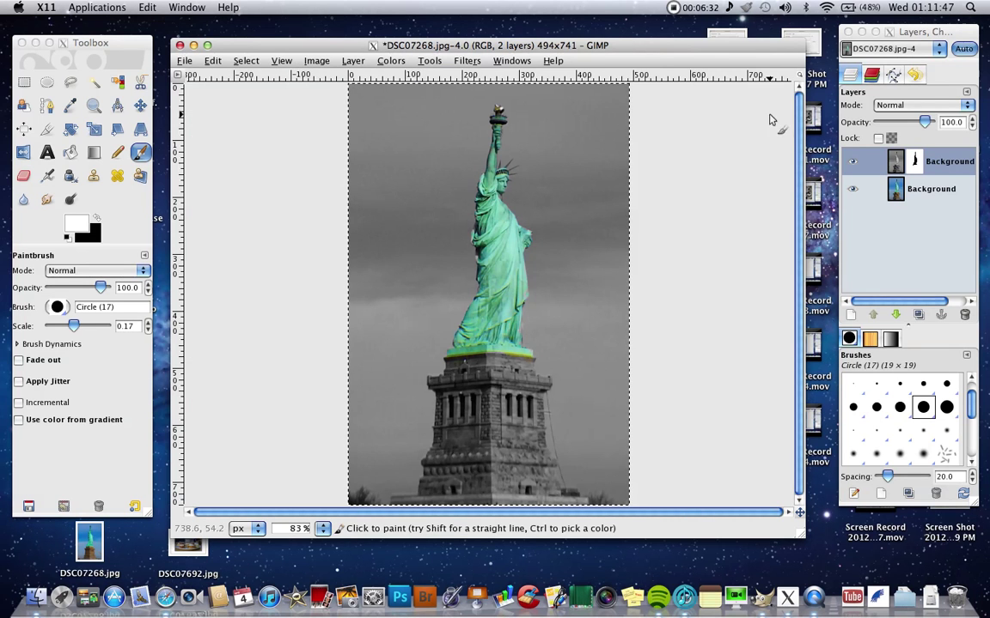